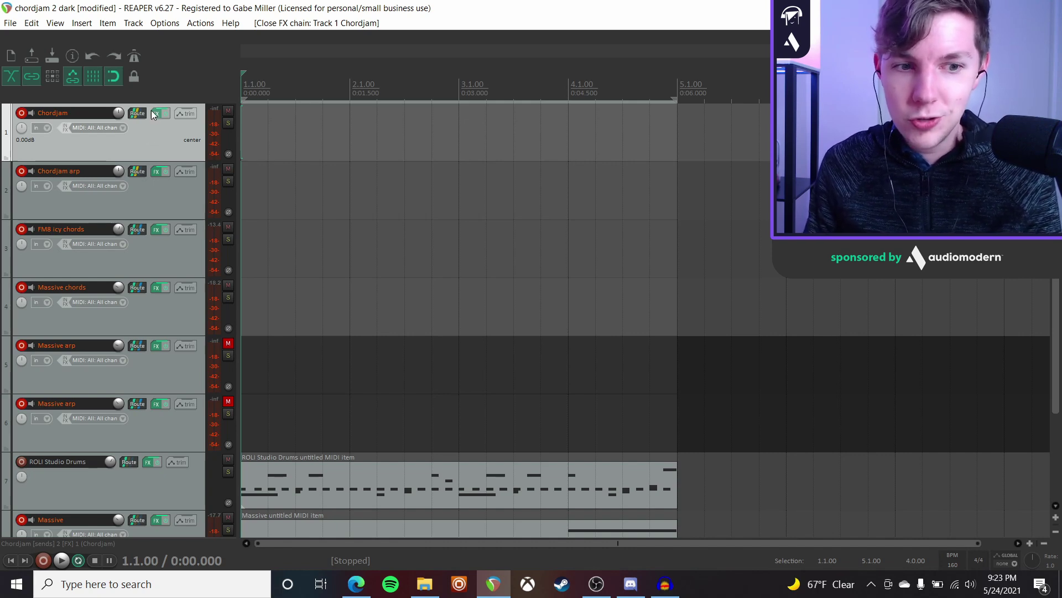
Open the Chordjam instrument on track 1 to examine its voice and sequencer settings, and close it again
{"action": "left_click", "coordinate": [156, 113]}
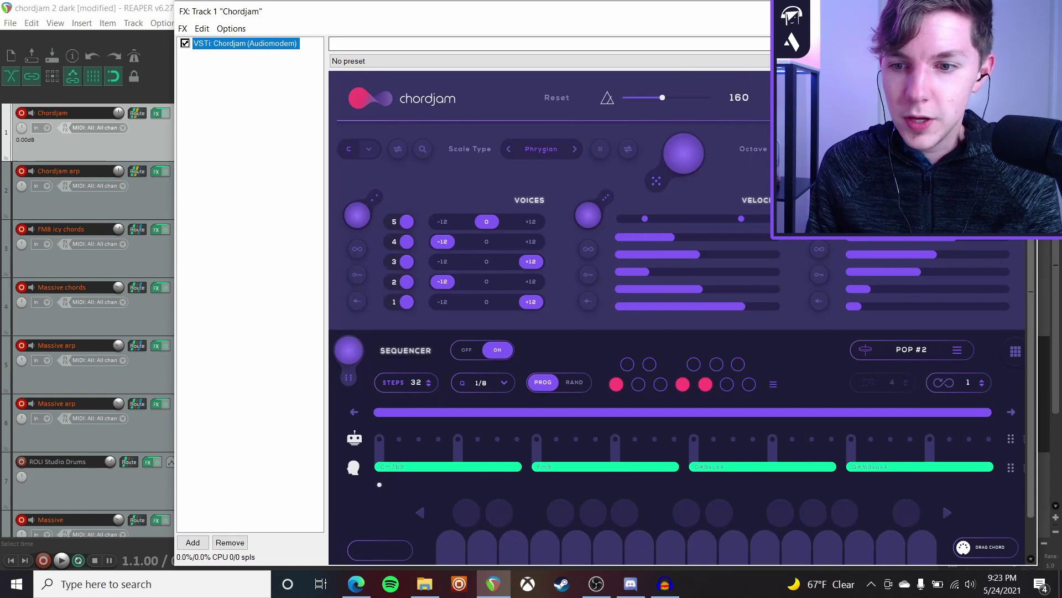
{"action": "scroll", "coordinate": [752, 423], "scroll_direction": "down", "scroll_amount": 1}
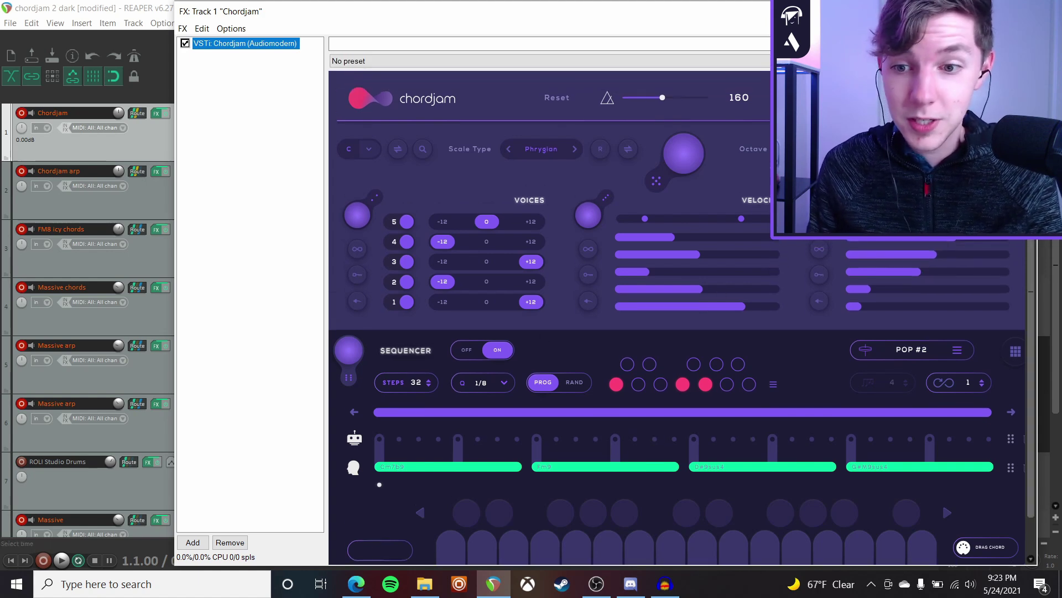
{"action": "key", "text": "Escape"}
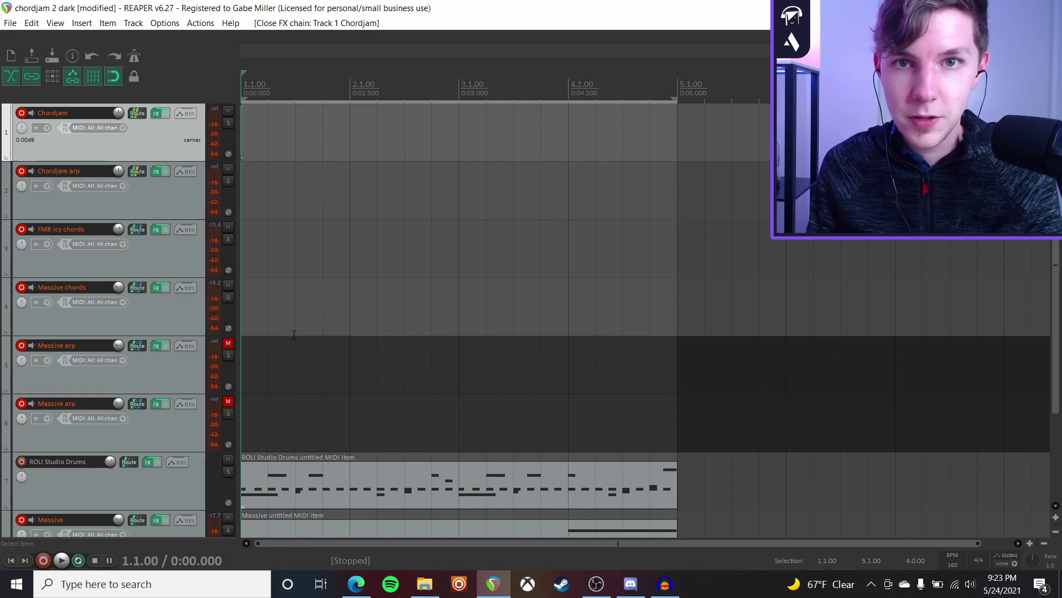
Play the full arrangement from the start, stop it, and mute both Massive arp tracks
{"action": "left_click", "coordinate": [159, 375]}
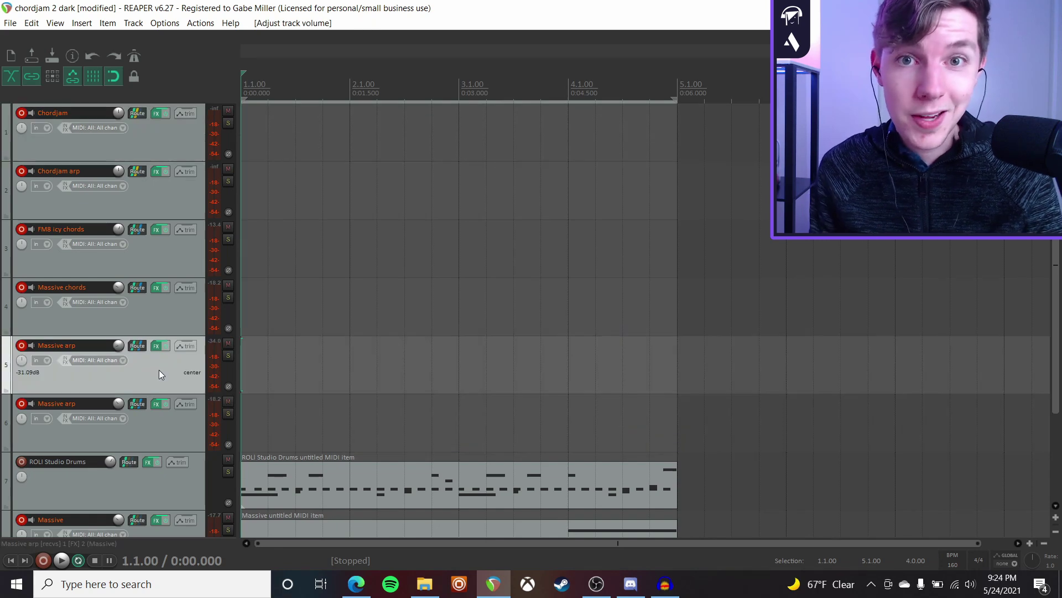
{"action": "key", "text": "space"}
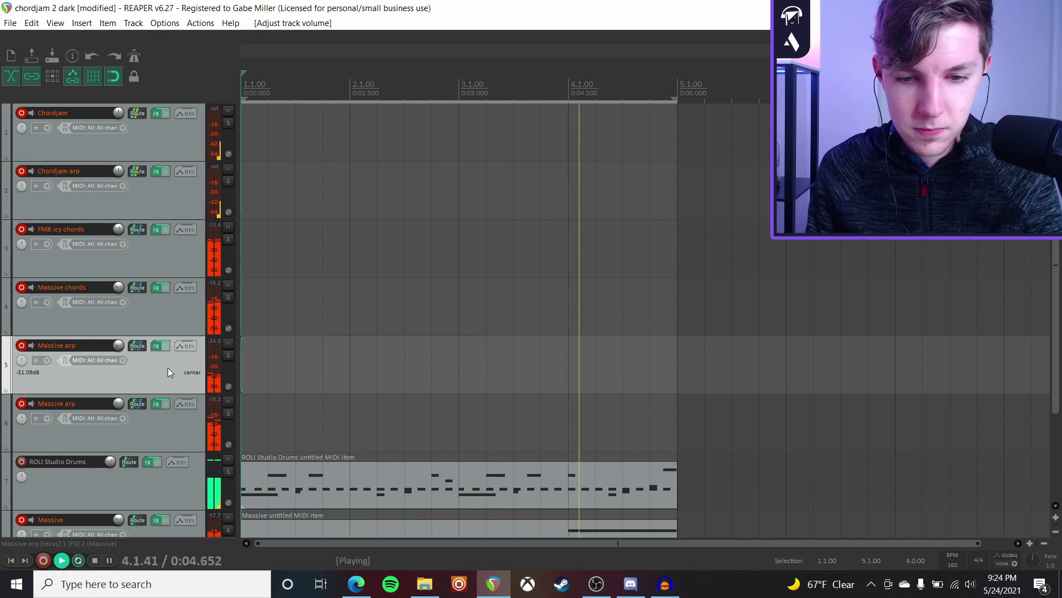
{"action": "key", "text": "space"}
{"action": "left_click", "coordinate": [228, 343]}
{"action": "left_click", "coordinate": [229, 401]}
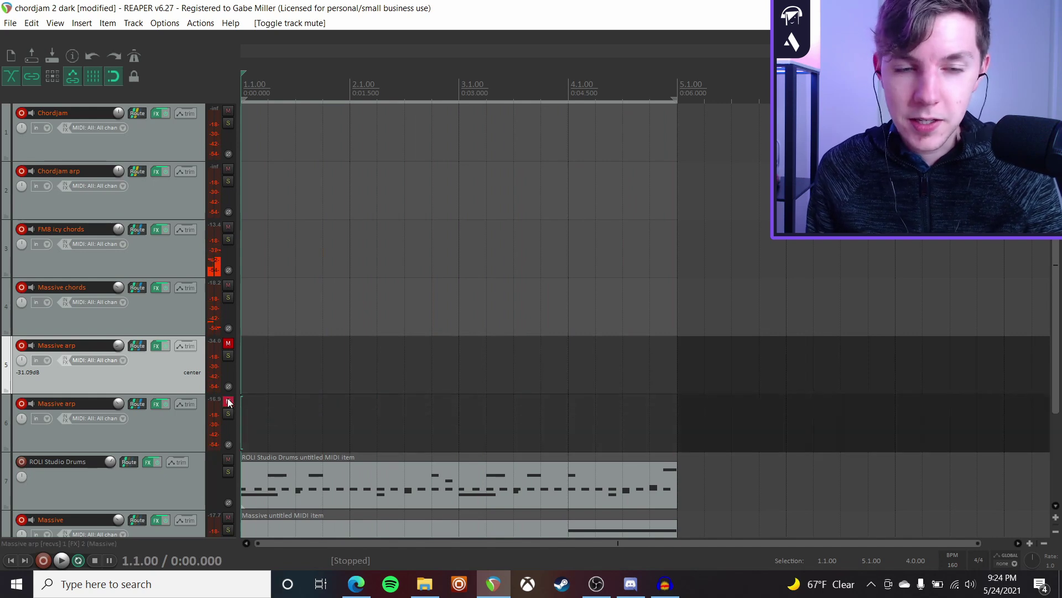
Solo the FM8 icy chords track, listen to it, and turn its solo off again
{"action": "left_click", "coordinate": [148, 128]}
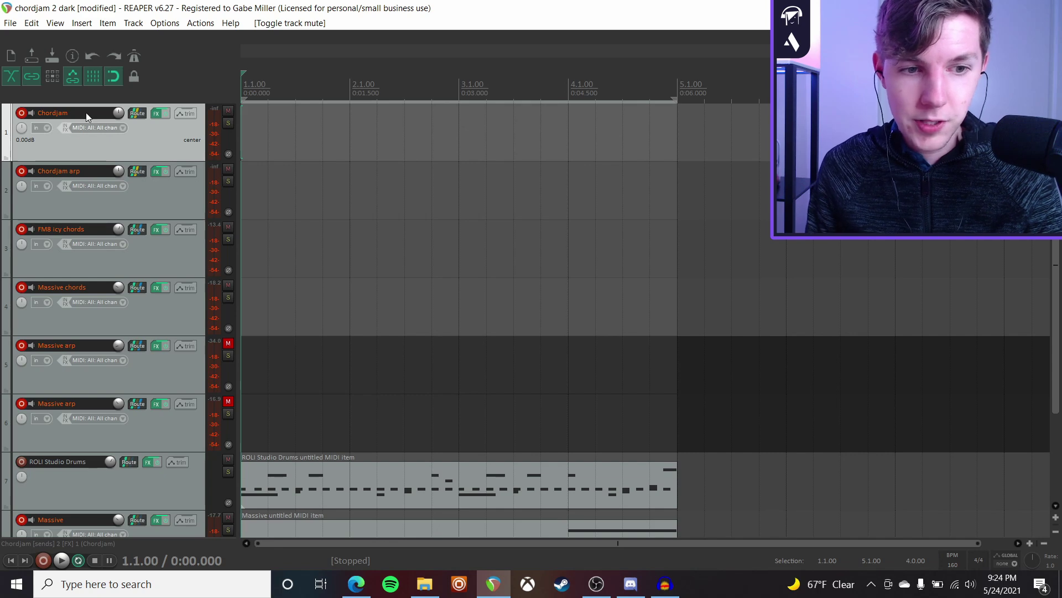
{"action": "left_click", "coordinate": [166, 258]}
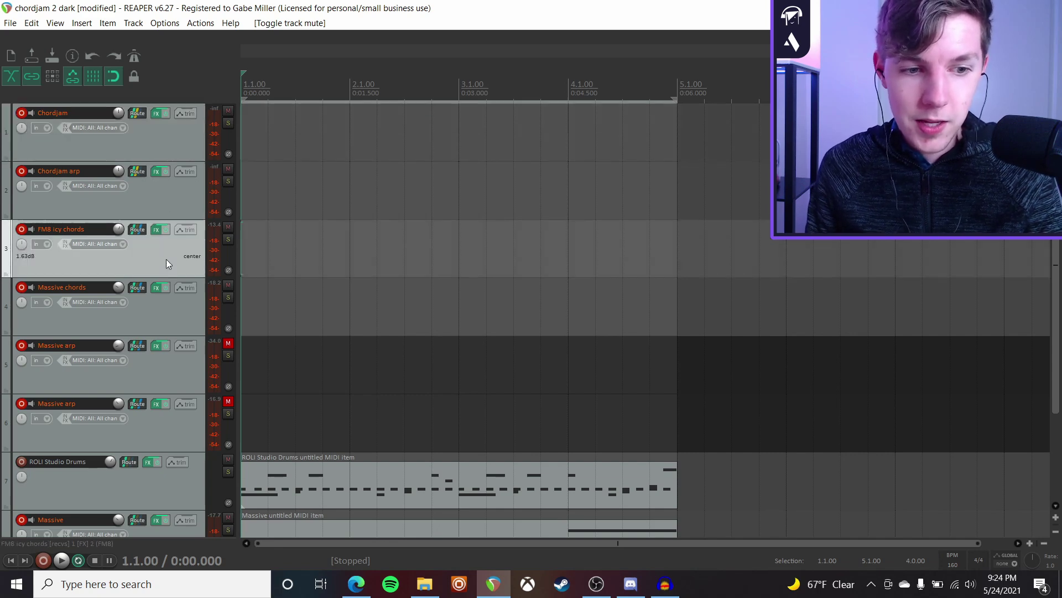
{"action": "left_click", "coordinate": [228, 239]}
{"action": "key", "text": "space"}
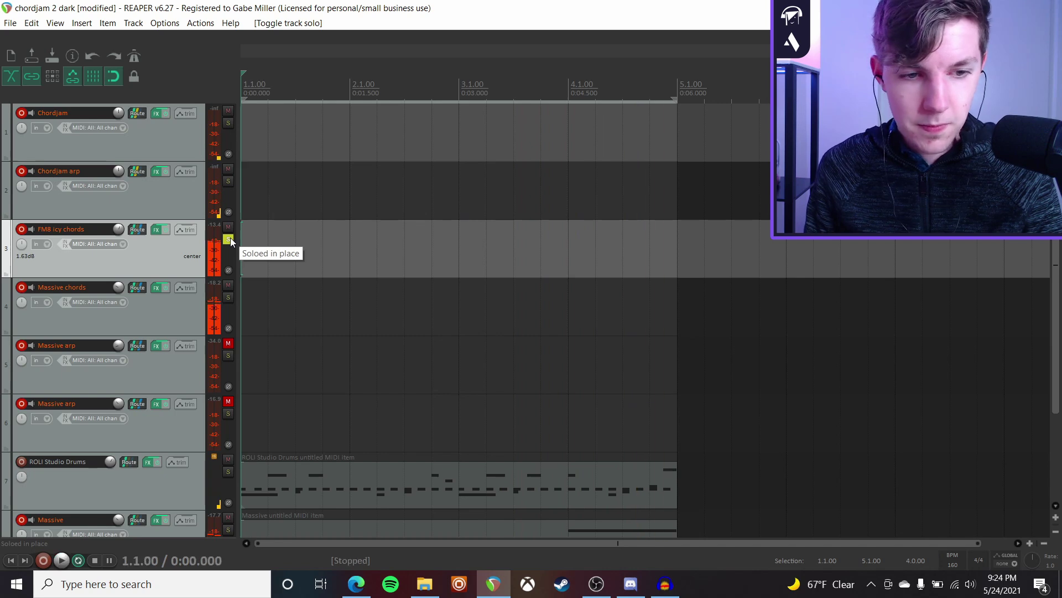
{"action": "left_click", "coordinate": [228, 240]}
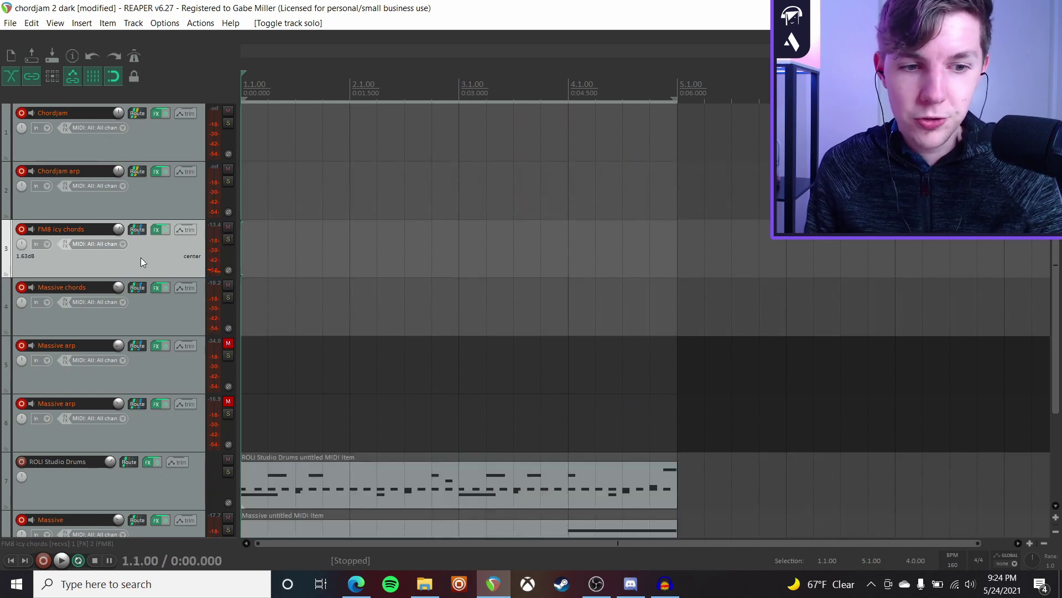
Inspect the FM8 icy chords track's routing, including its receive from Chordjam and the available receive sources
{"action": "left_click", "coordinate": [135, 228]}
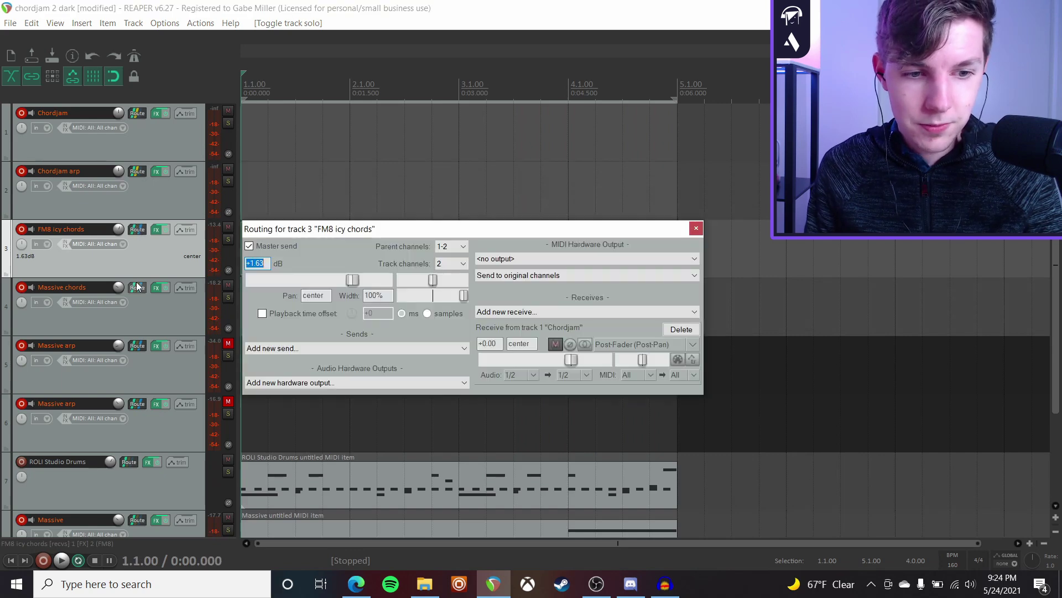
{"action": "left_click", "coordinate": [512, 312]}
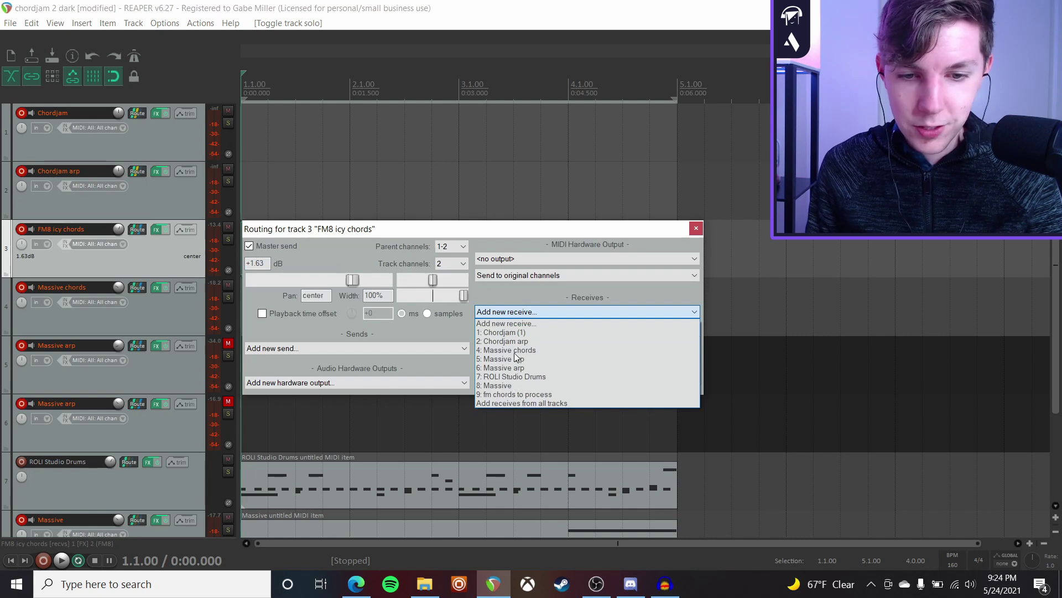
{"action": "key", "text": "Down"}
{"action": "key", "text": "Return"}
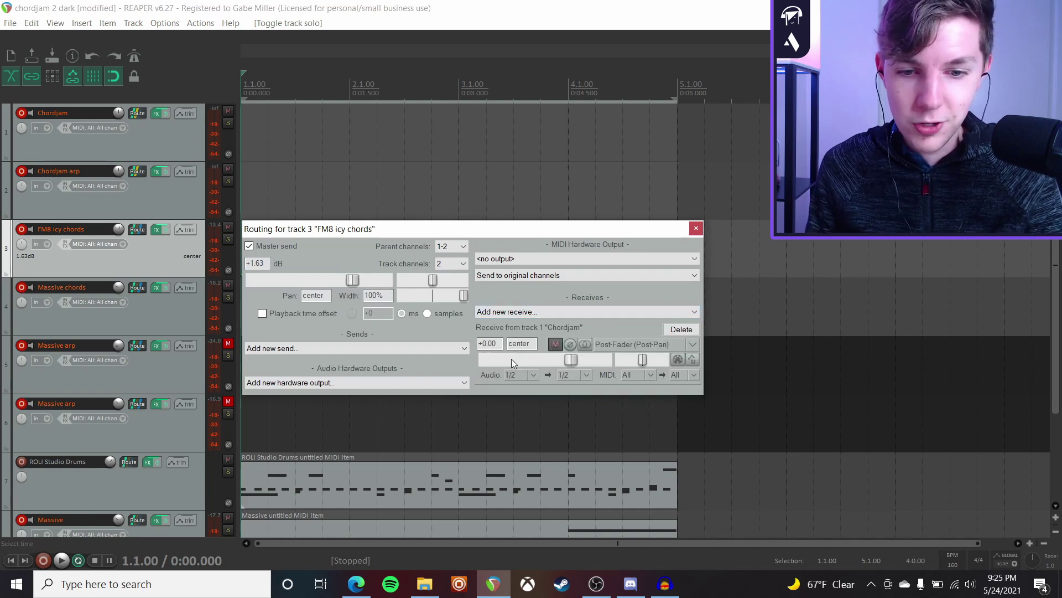
{"action": "left_click", "coordinate": [696, 228]}
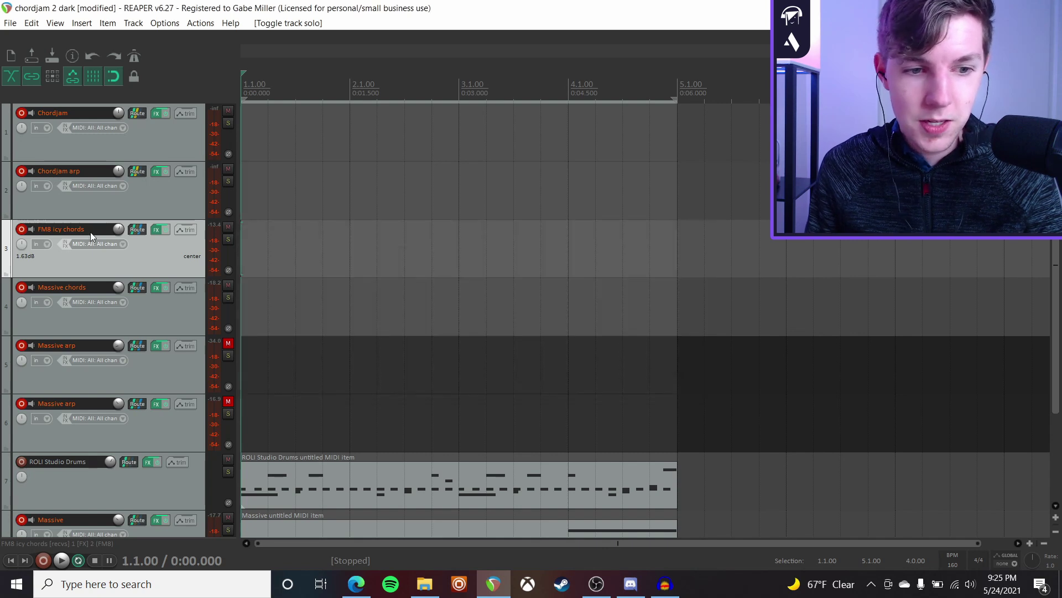
Audition the FM8 icy chords track by itself once more and restore the full mix
{"action": "left_click", "coordinate": [227, 241]}
{"action": "key", "text": "space"}
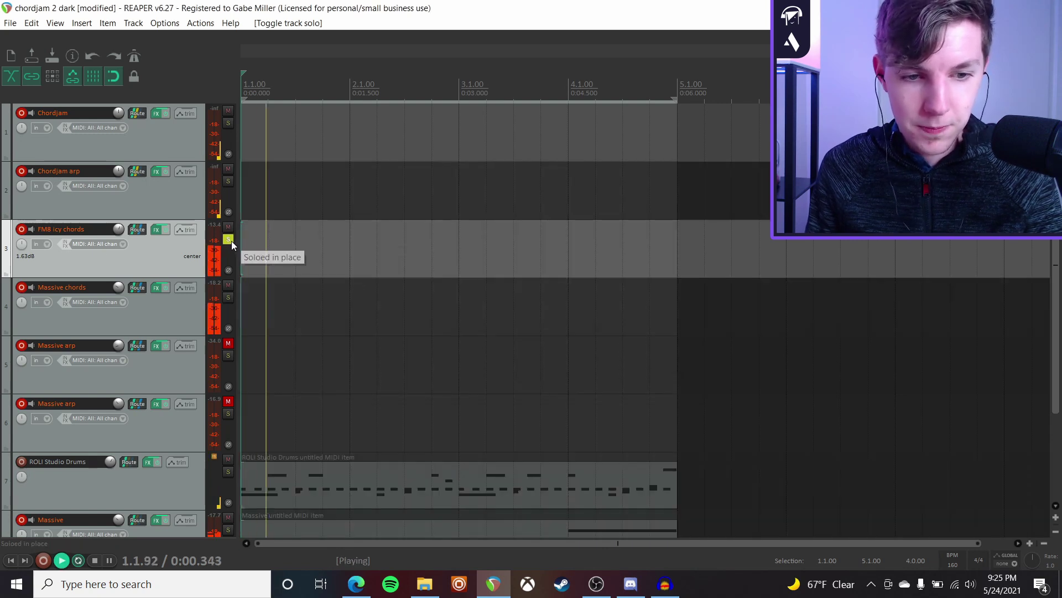
{"action": "key", "text": "space"}
{"action": "left_click", "coordinate": [228, 240]}
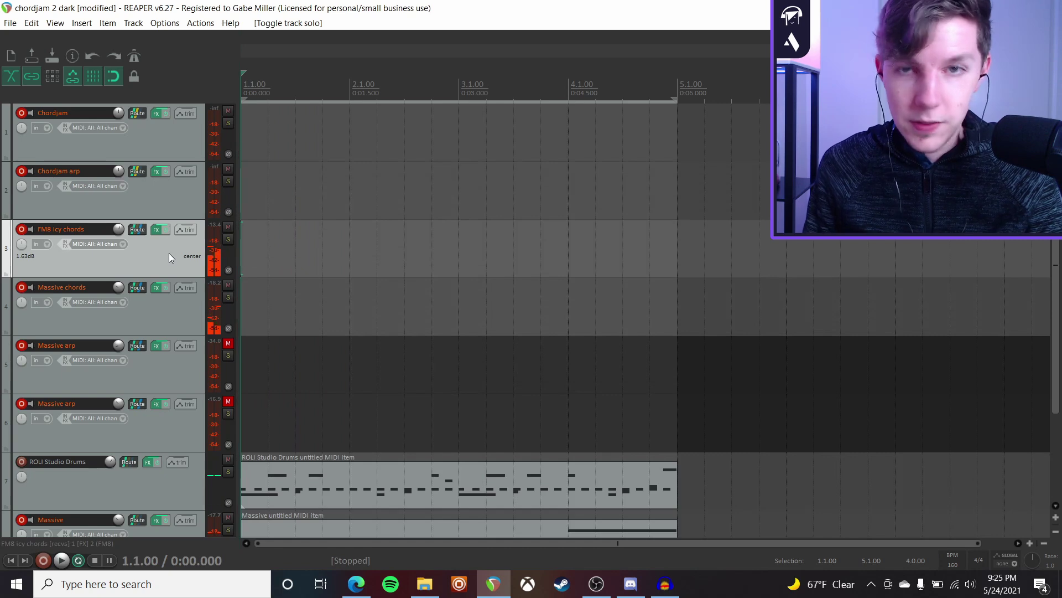
Open Chordjam on track 1 and export its sequence as MIDI onto the FM8 icy chords track at about bar 5
{"action": "left_click", "coordinate": [157, 114]}
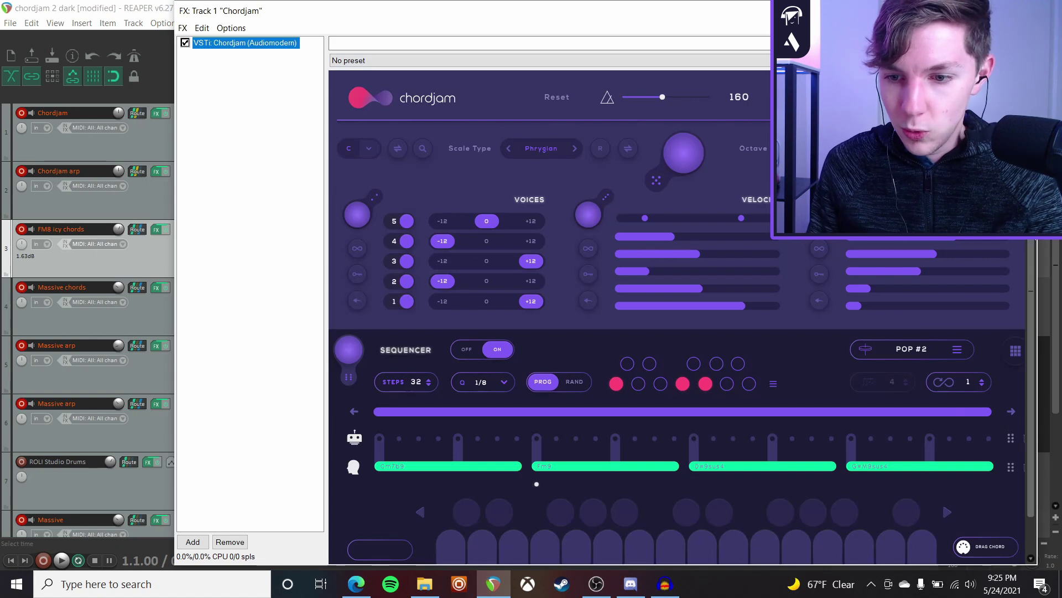
{"action": "scroll", "coordinate": [1011, 463], "scroll_direction": "down", "scroll_amount": 1}
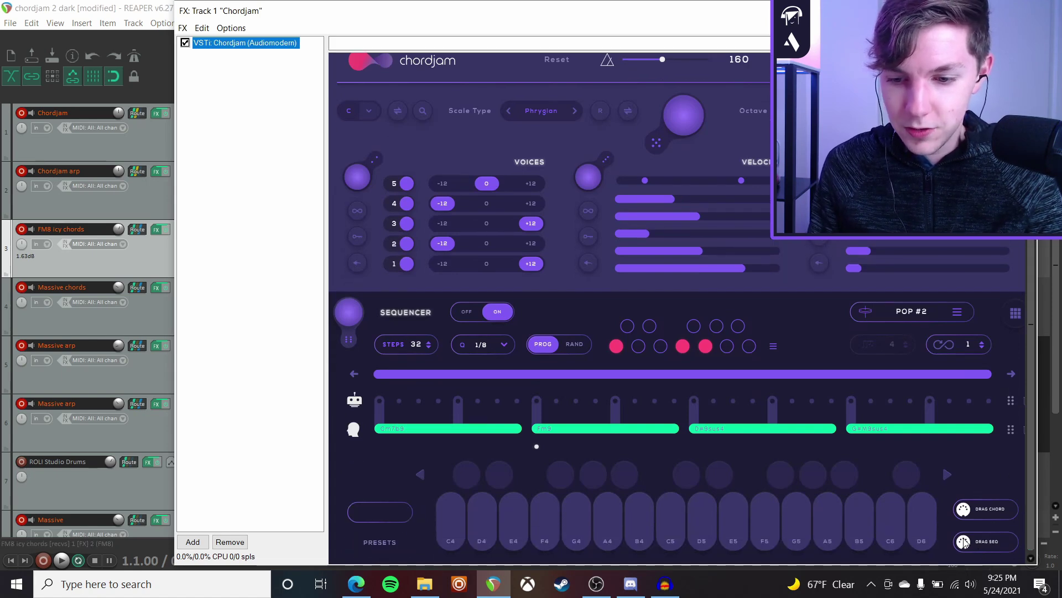
{"action": "left_click_drag", "start_coordinate": [866, 18], "coordinate": [370, 18]}
{"action": "left_click_drag", "start_coordinate": [495, 541], "coordinate": [685, 245]}
{"action": "key", "text": "Return"}
{"action": "left_click", "coordinate": [716, 252]}
{"action": "left_click_drag", "start_coordinate": [429, 9], "coordinate": [919, 11]}
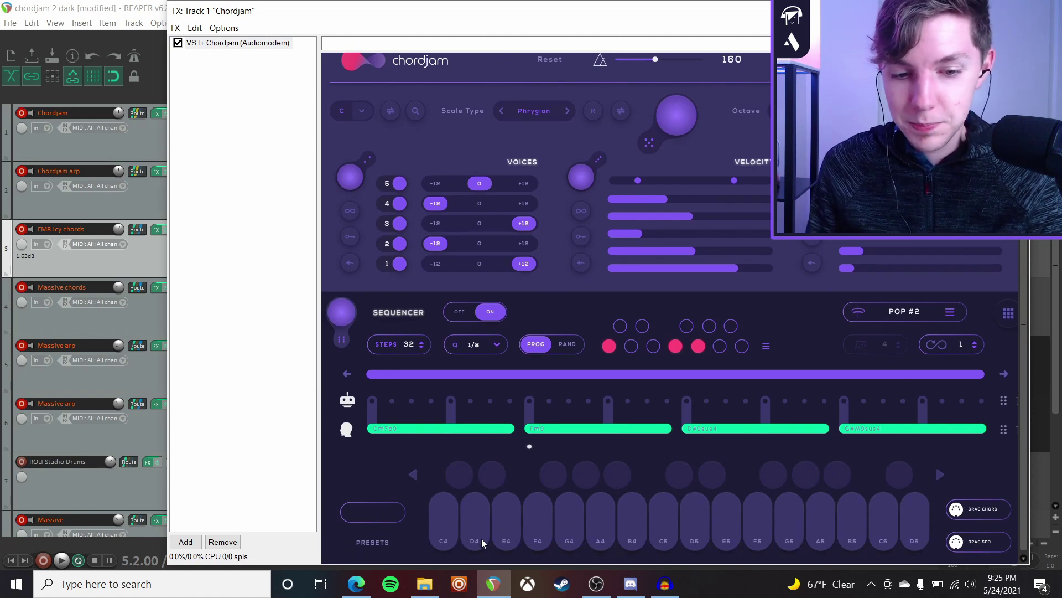
Audition the chords triggered by the C4, E4, F#4 and A4 keys on Chordjam's keyboard
{"action": "left_click", "coordinate": [449, 524]}
{"action": "left_click", "coordinate": [510, 520]}
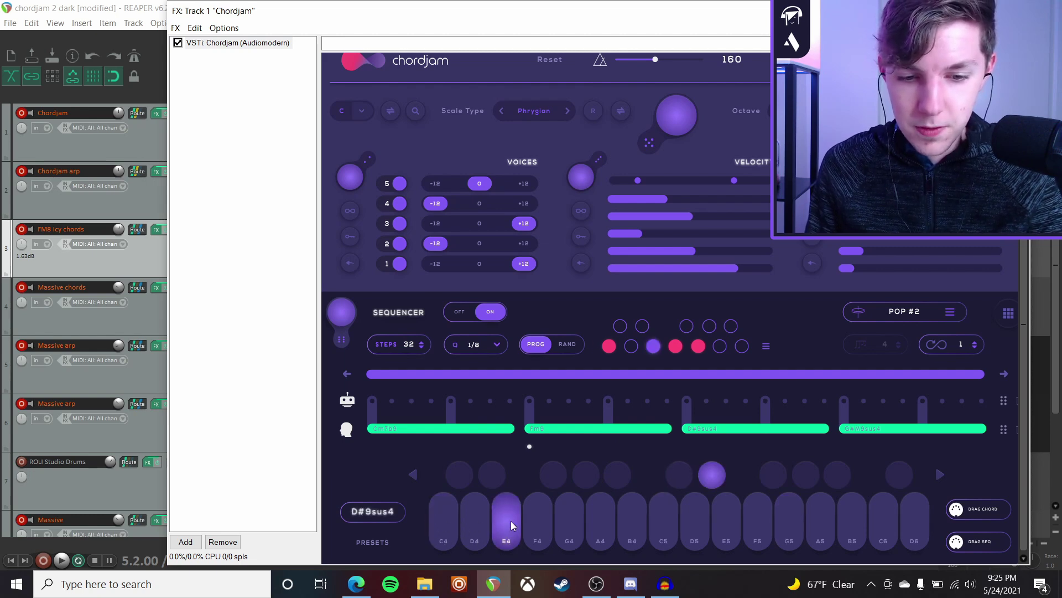
{"action": "left_click", "coordinate": [550, 470]}
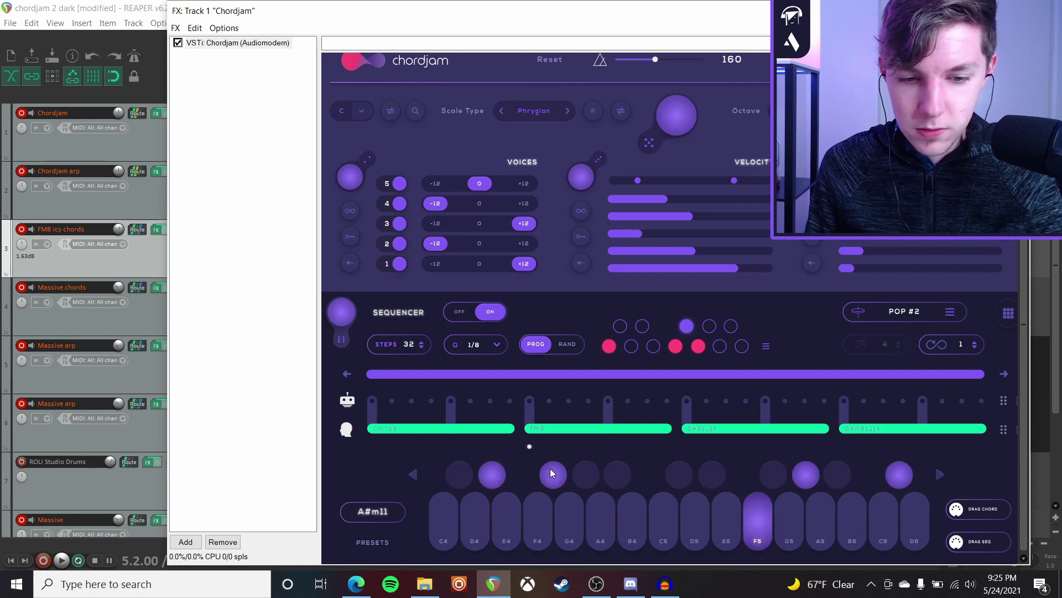
{"action": "left_click", "coordinate": [596, 523]}
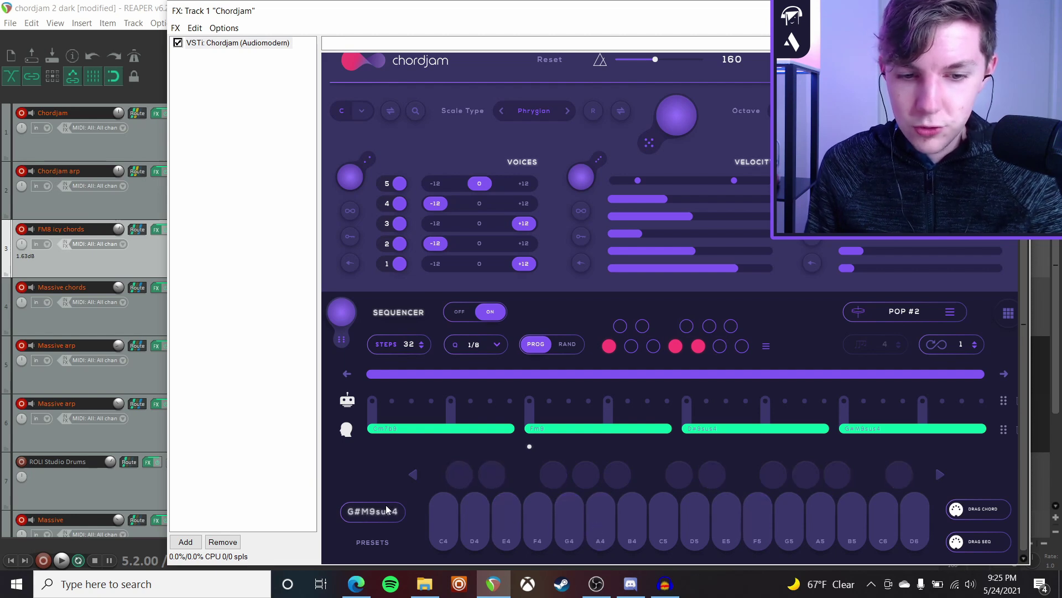
Shift Chordjam's keyboard down one octave and play the chords on C3, E3, G3 and A3
{"action": "left_click", "coordinate": [414, 474]}
{"action": "left_click", "coordinate": [445, 534]}
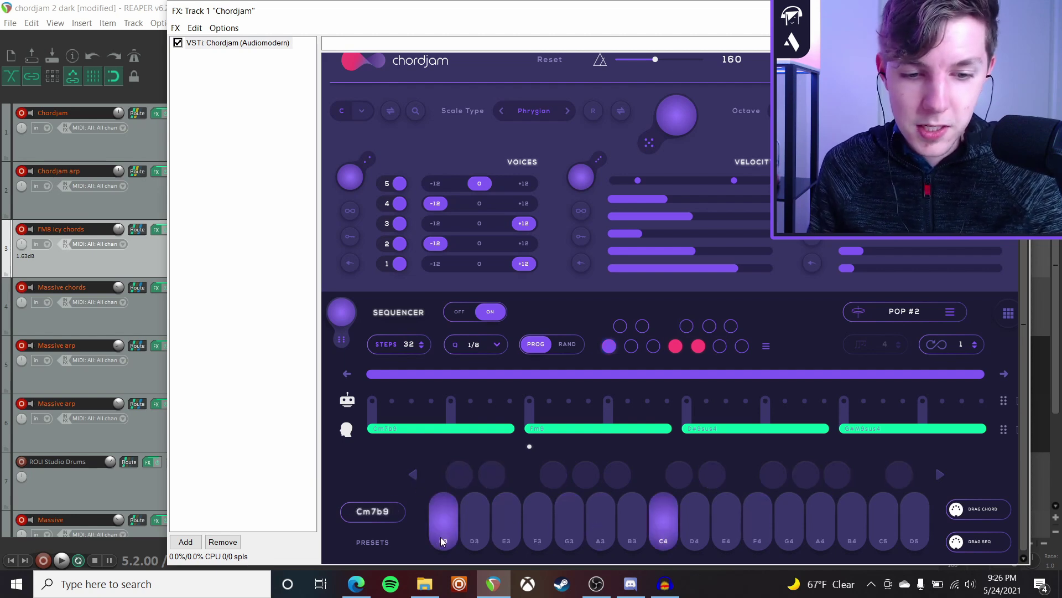
{"action": "left_click", "coordinate": [513, 521]}
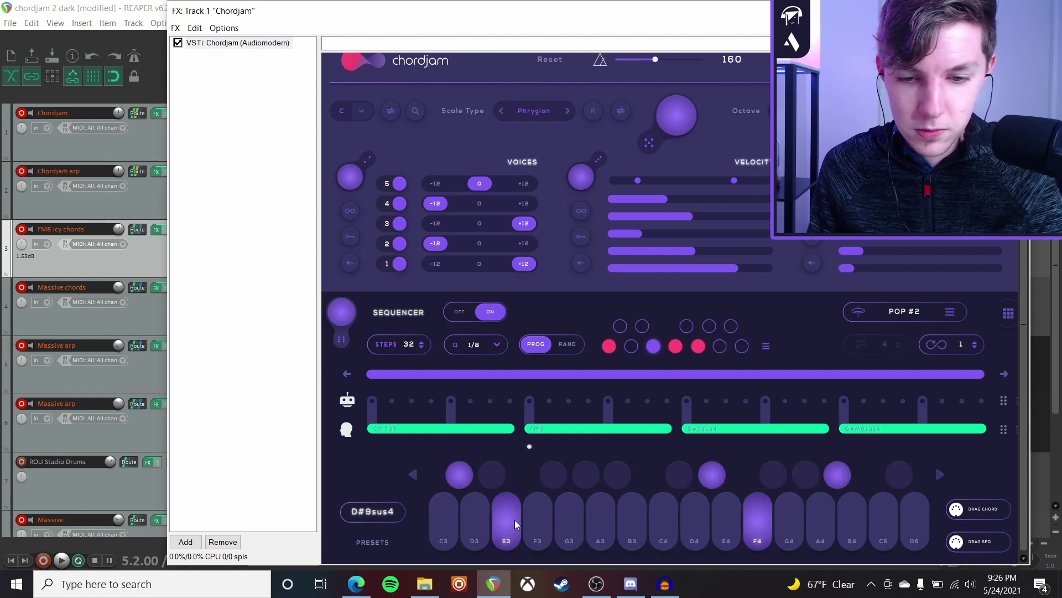
{"action": "left_click", "coordinate": [558, 521]}
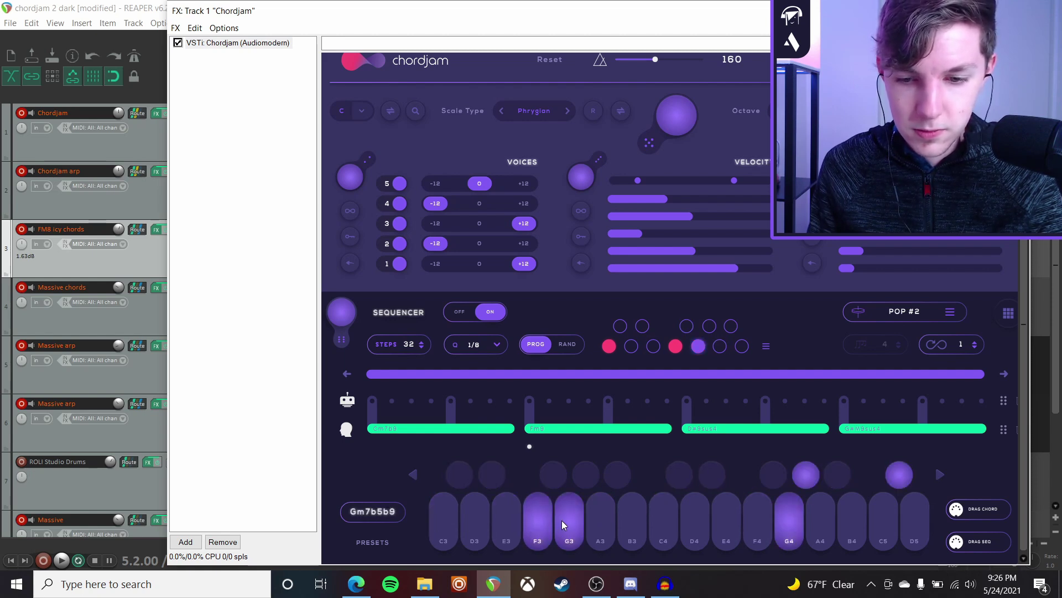
{"action": "left_click", "coordinate": [599, 519]}
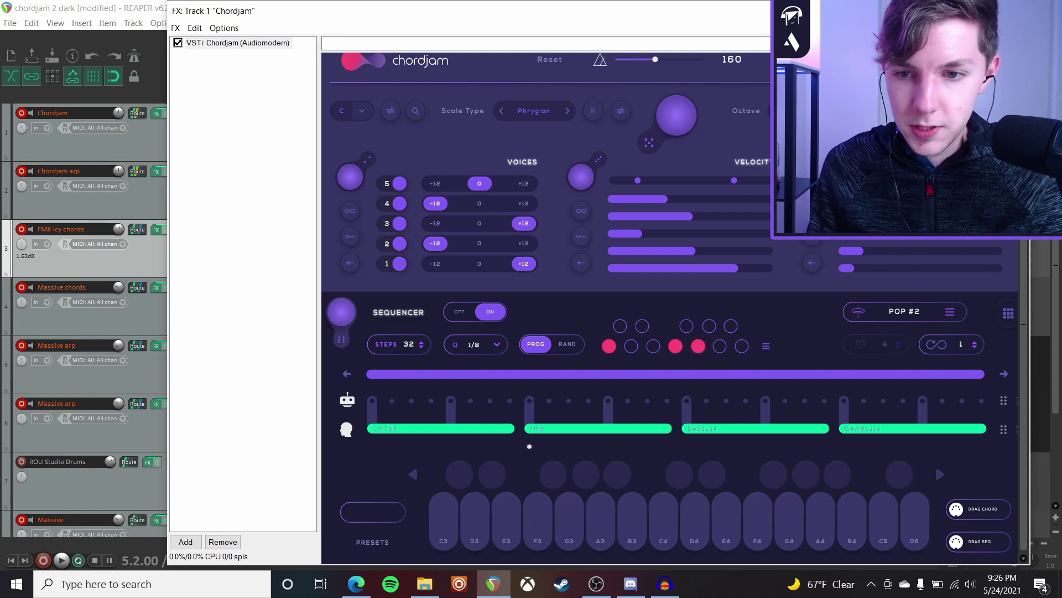
Look through Chordjam's available chord types and scale types, and audition the A3 and C4 keys
{"action": "left_click", "coordinate": [766, 346]}
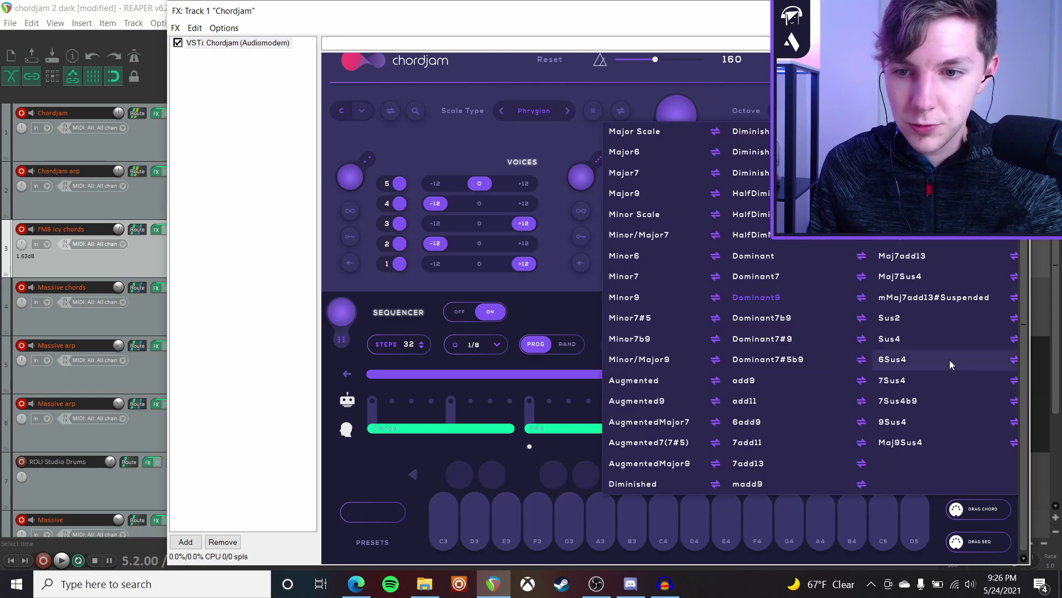
{"action": "left_click", "coordinate": [680, 180]}
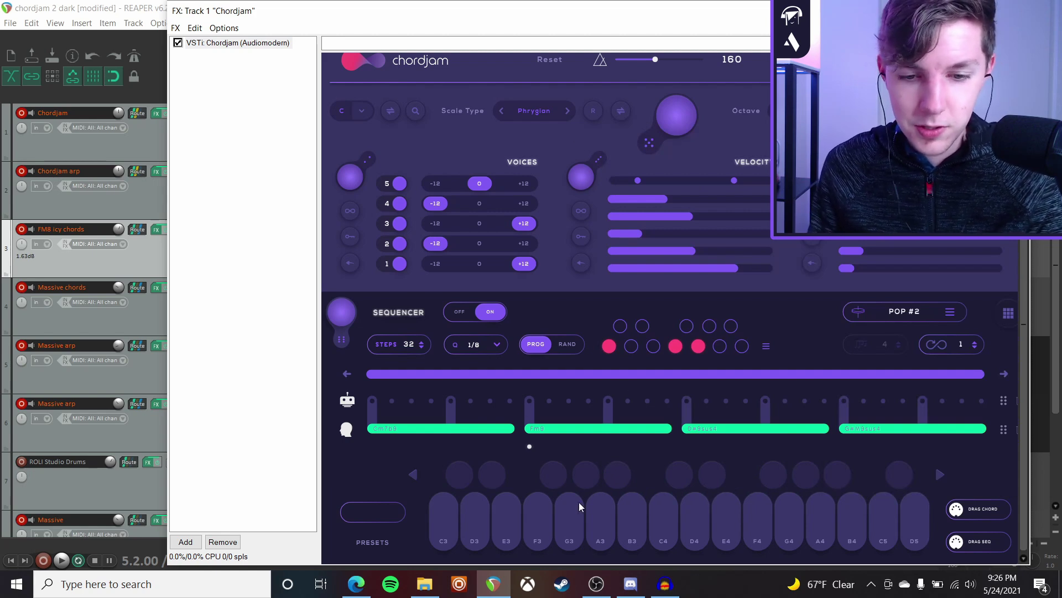
{"action": "left_click", "coordinate": [606, 516]}
{"action": "left_click", "coordinate": [656, 515]}
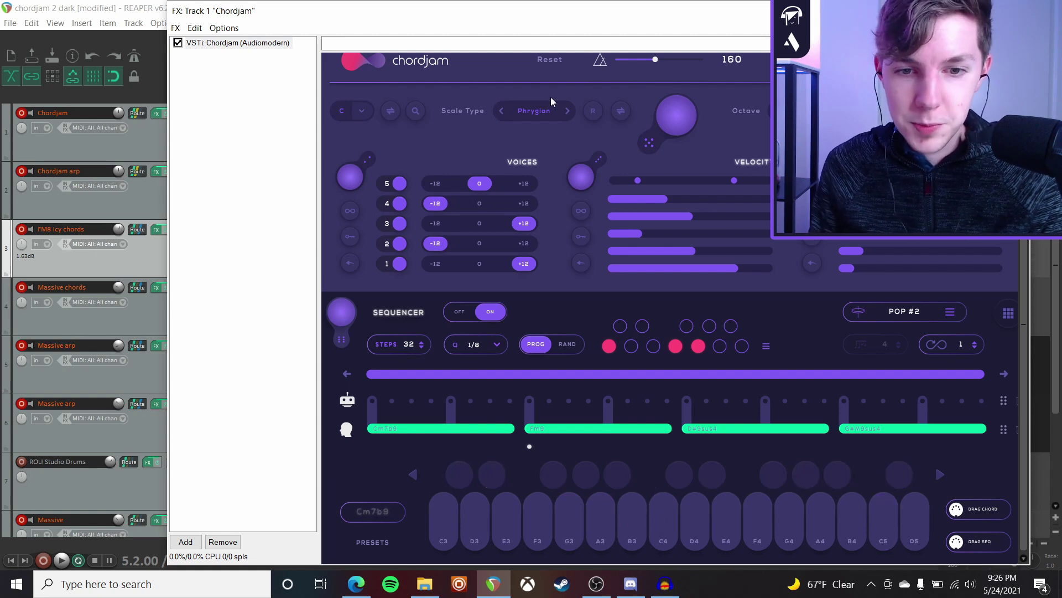
{"action": "left_click", "coordinate": [541, 112]}
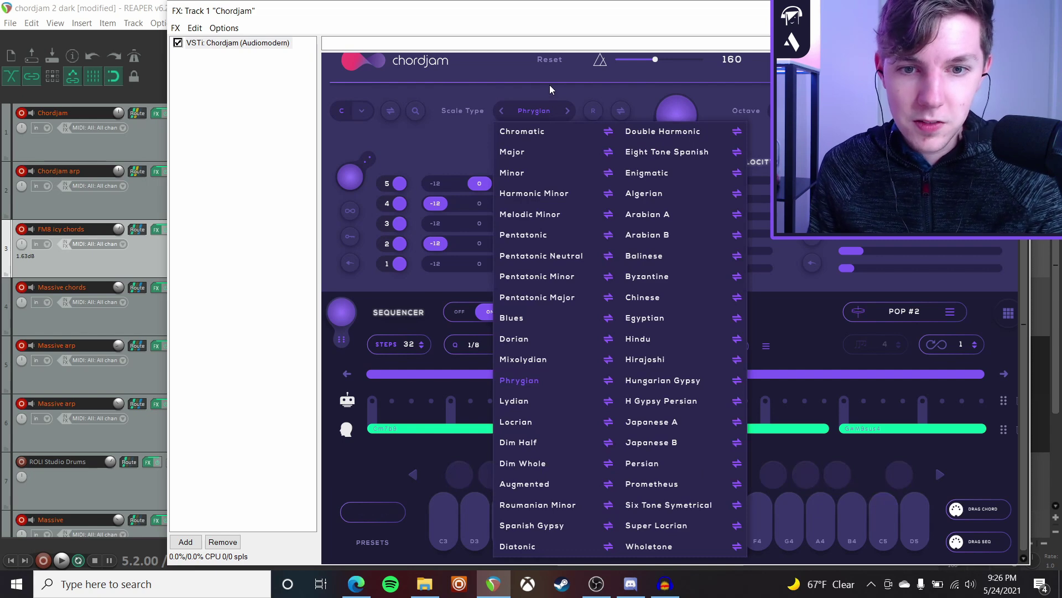
{"action": "left_click", "coordinate": [576, 92]}
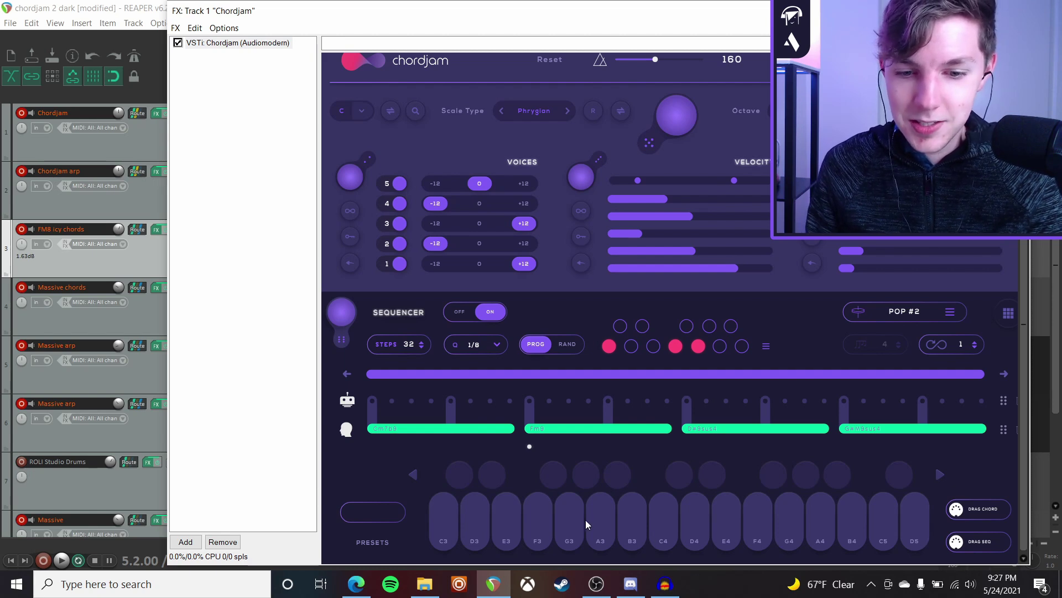
Audition the chords on the A3, C3, E3 and F3 keys, returning to C3 before F3
{"action": "left_click", "coordinate": [606, 522]}
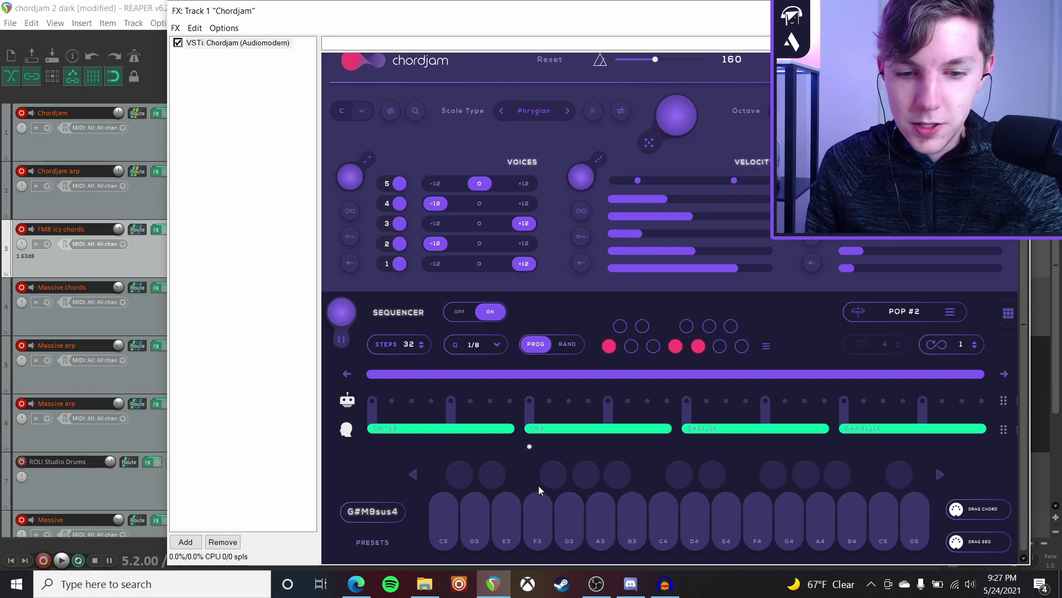
{"action": "left_click", "coordinate": [441, 516]}
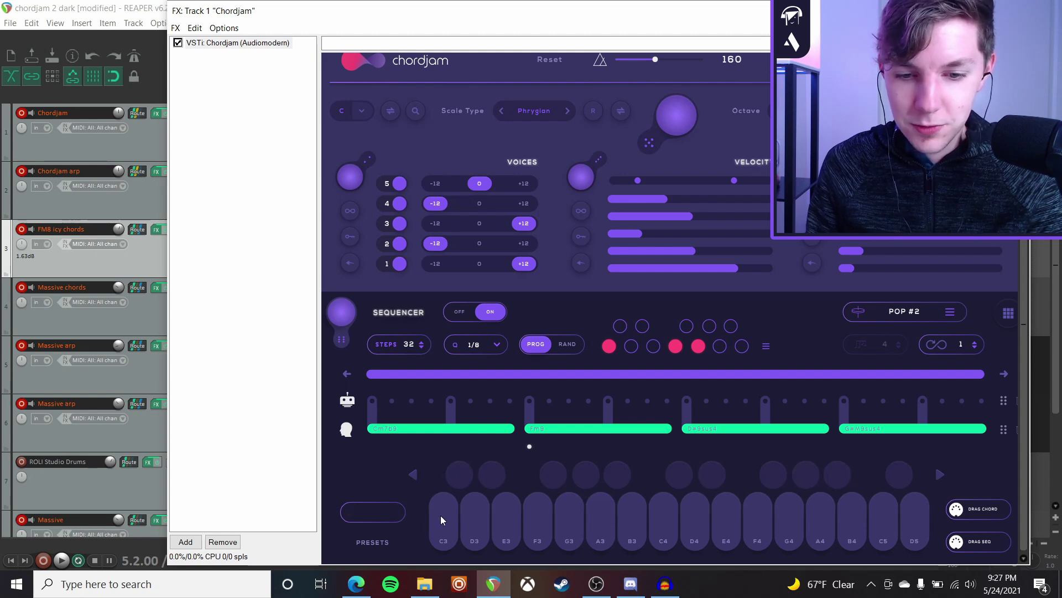
{"action": "left_click", "coordinate": [513, 520]}
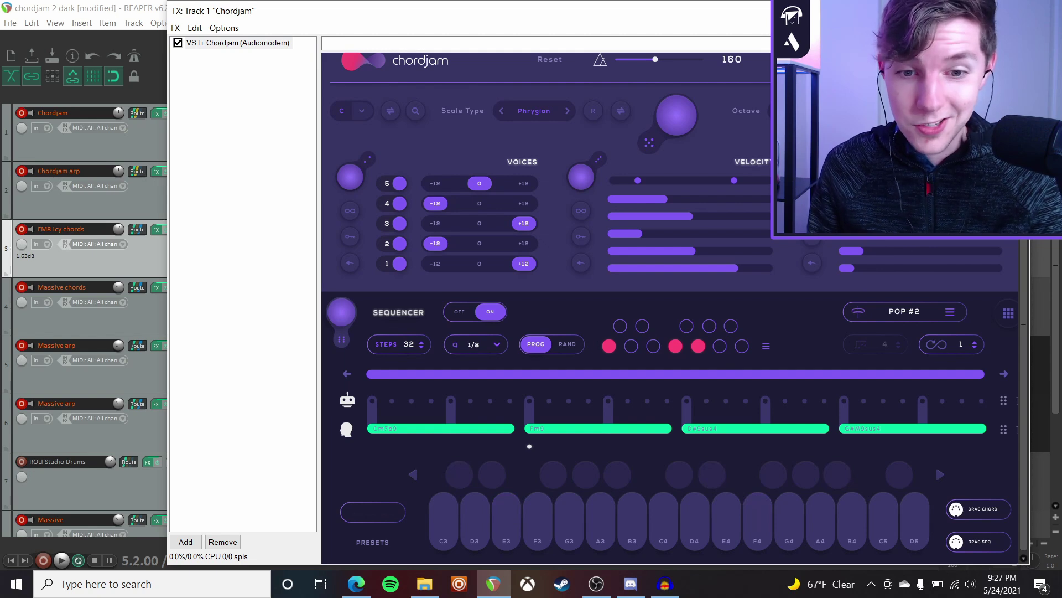
{"action": "left_click", "coordinate": [444, 520]}
{"action": "left_click", "coordinate": [540, 515]}
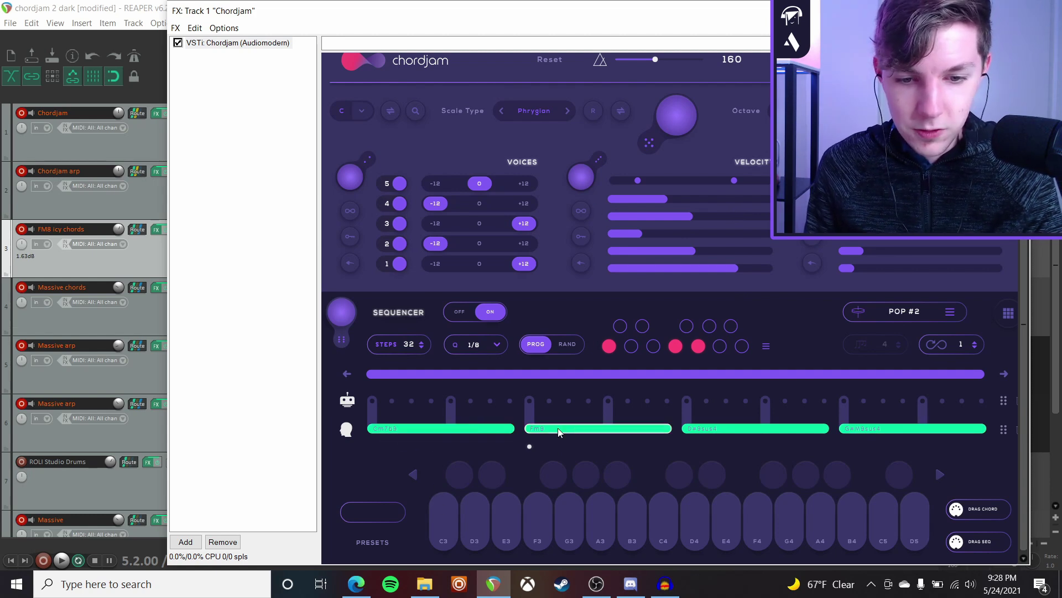
Shorten the sequencer's first chord block to its start, play the progression, and stretch the block back to full length
{"action": "left_click_drag", "start_coordinate": [507, 426], "coordinate": [380, 436]}
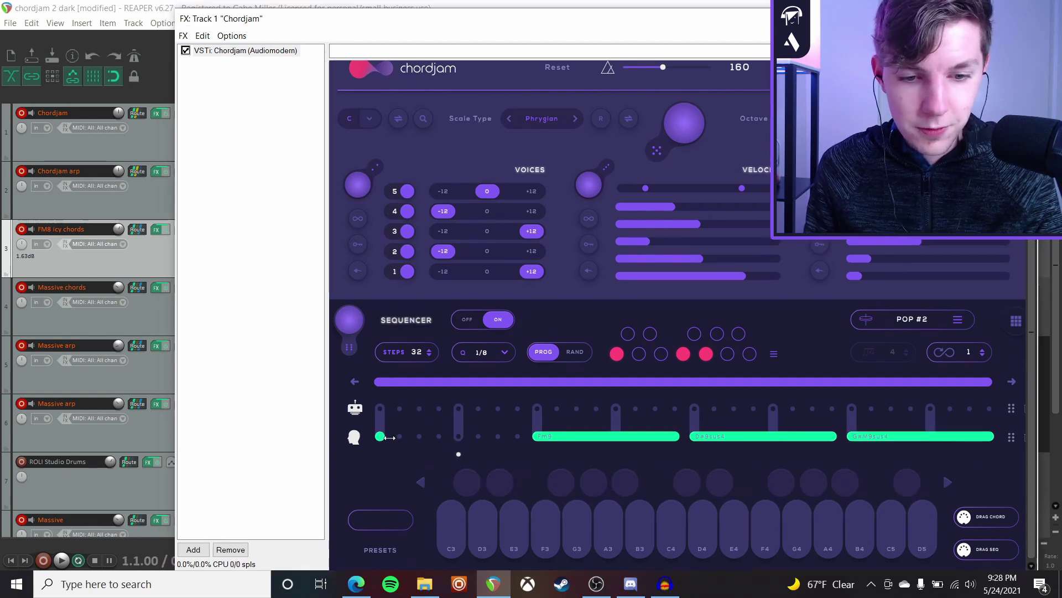
{"action": "key", "text": "space"}
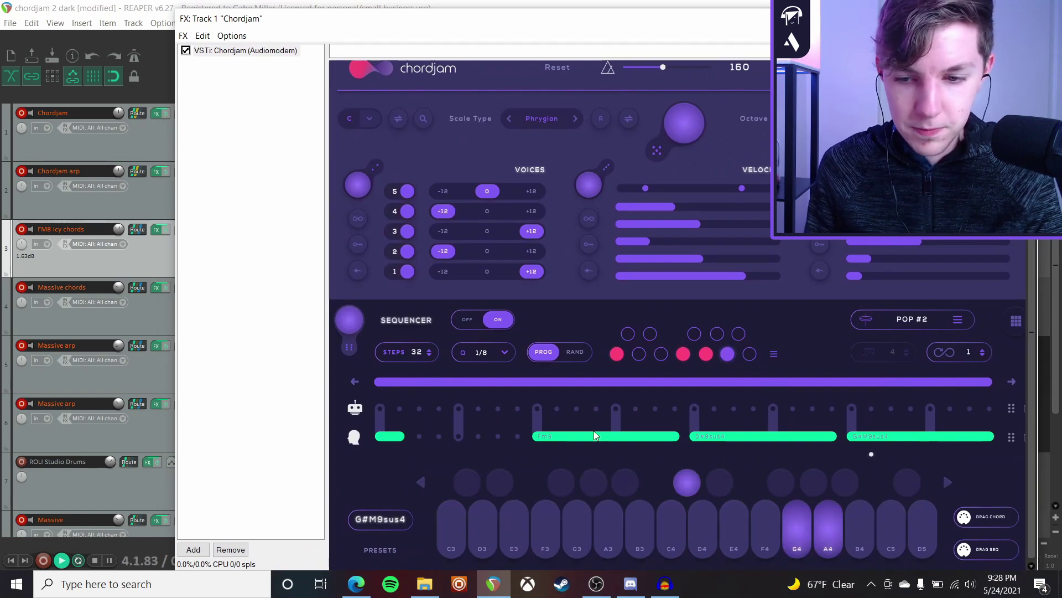
{"action": "left_click_drag", "start_coordinate": [401, 435], "coordinate": [519, 438]}
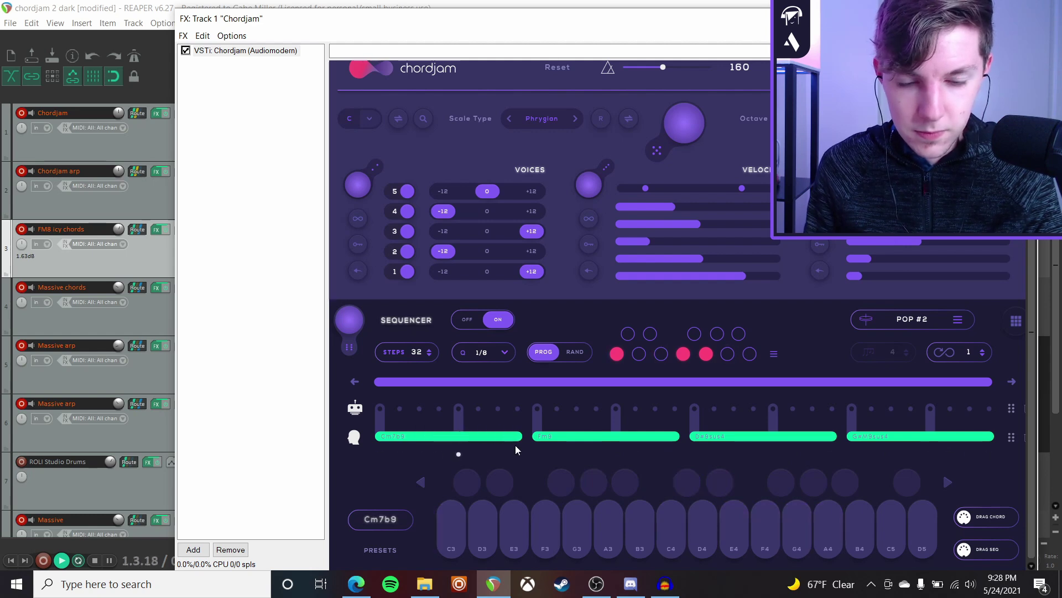
{"action": "key", "text": "space"}
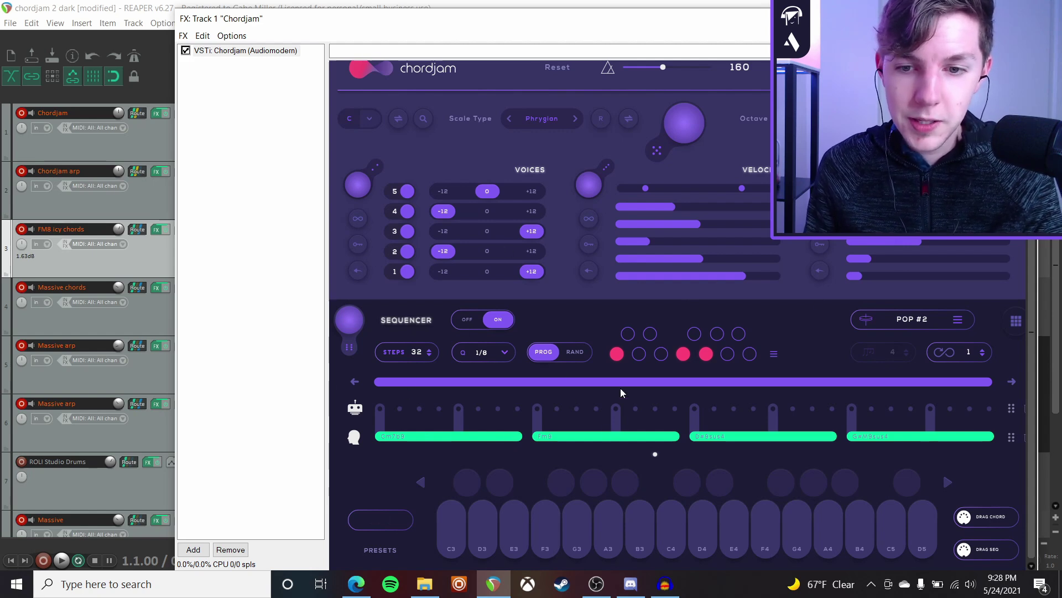
Play back the four-chord progression in Chordjam's sequencer several times to hear the chord changes
{"action": "left_click", "coordinate": [640, 523]}
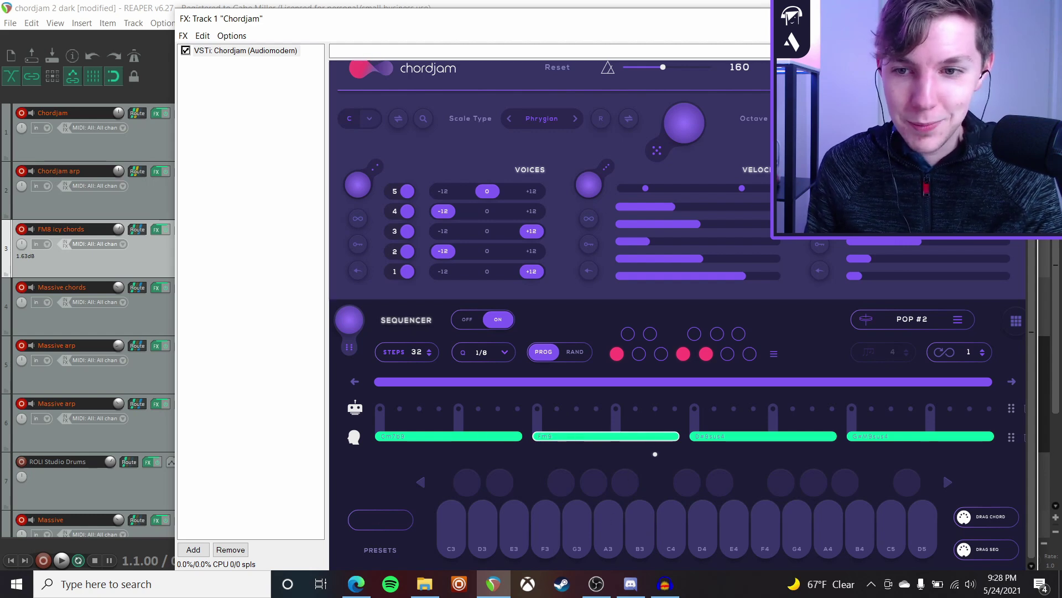
{"action": "key", "text": "space"}
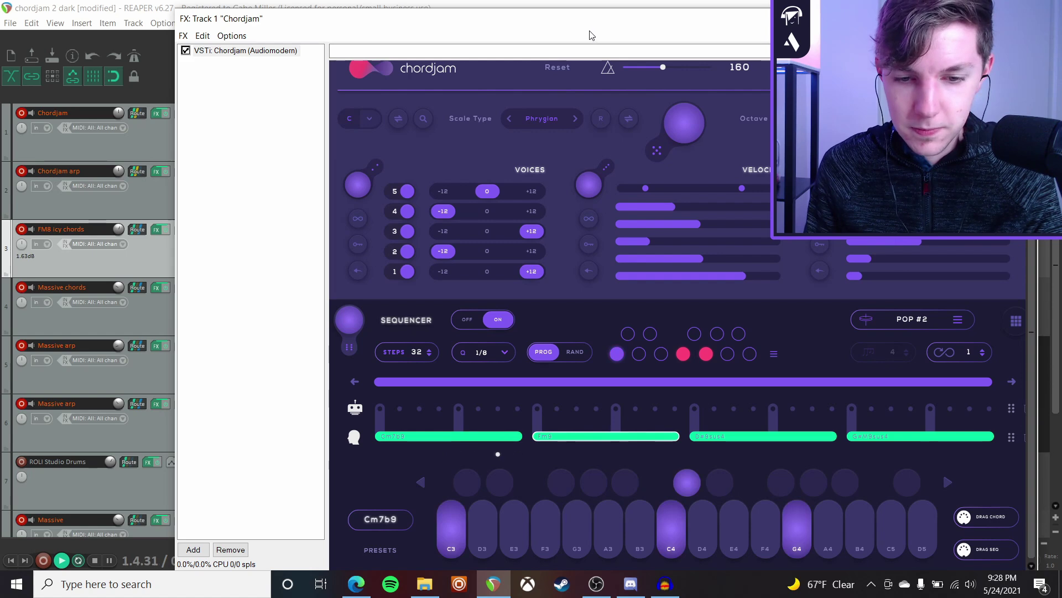
{"action": "key", "text": "space"}
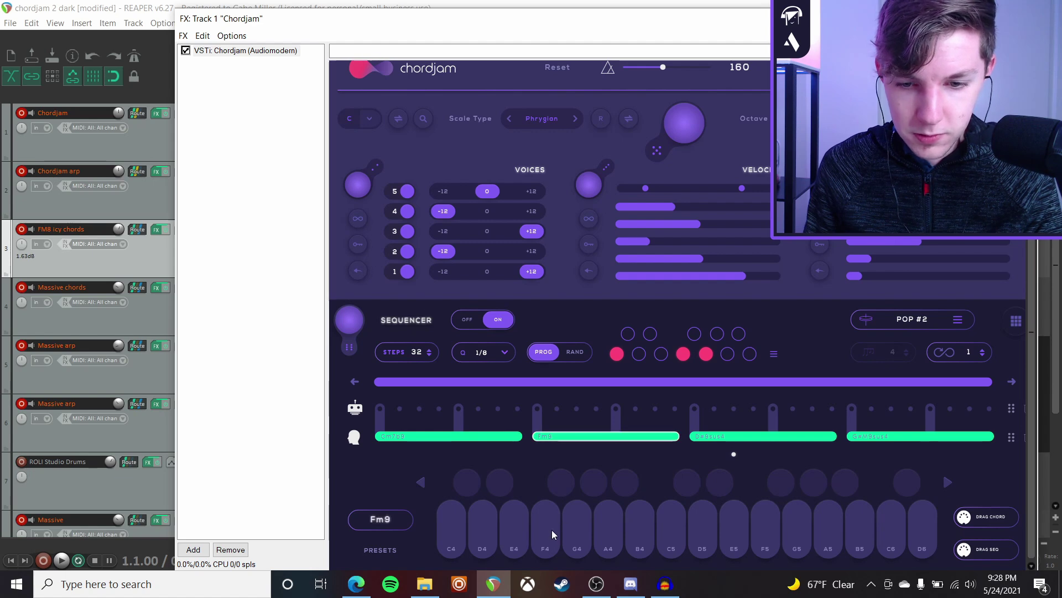
{"action": "key", "text": "space"}
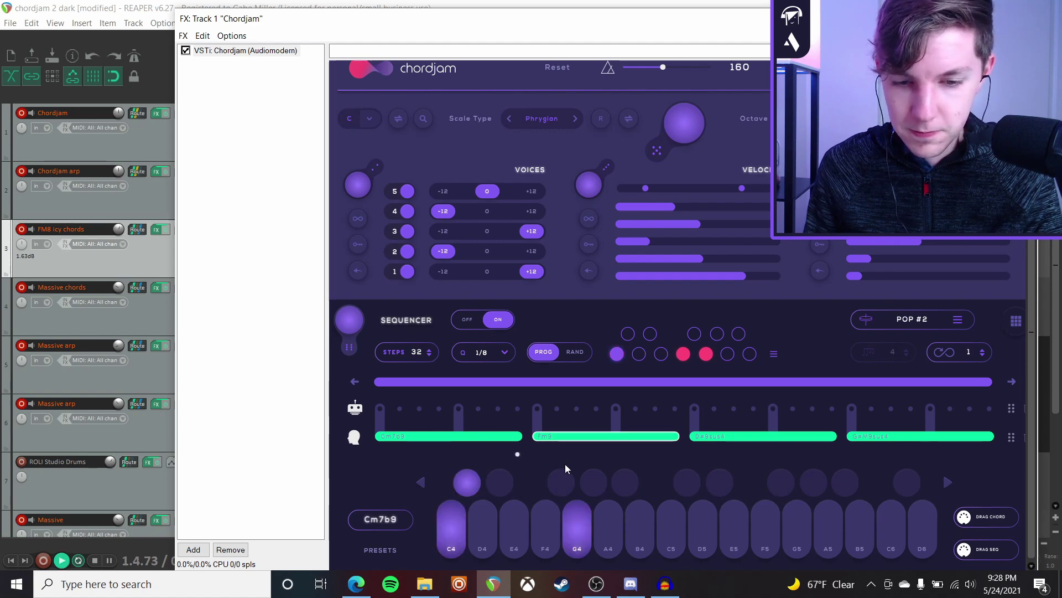
{"action": "key", "text": "space"}
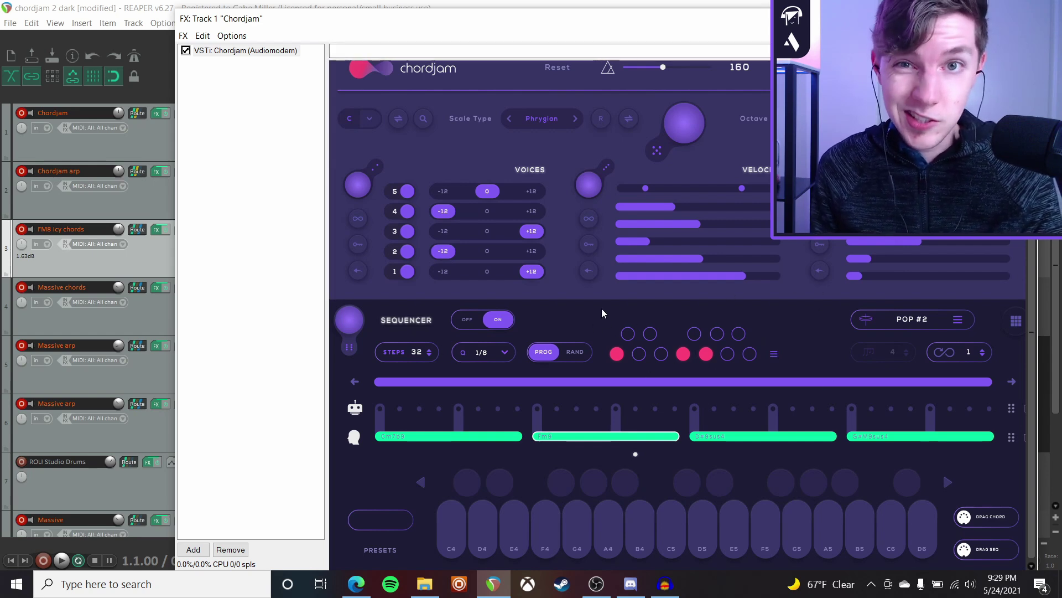
Solo the FM8 icy chords track and play it while viewing its ReaEQ and FM8 plugins
{"action": "left_click", "coordinate": [1025, 18]}
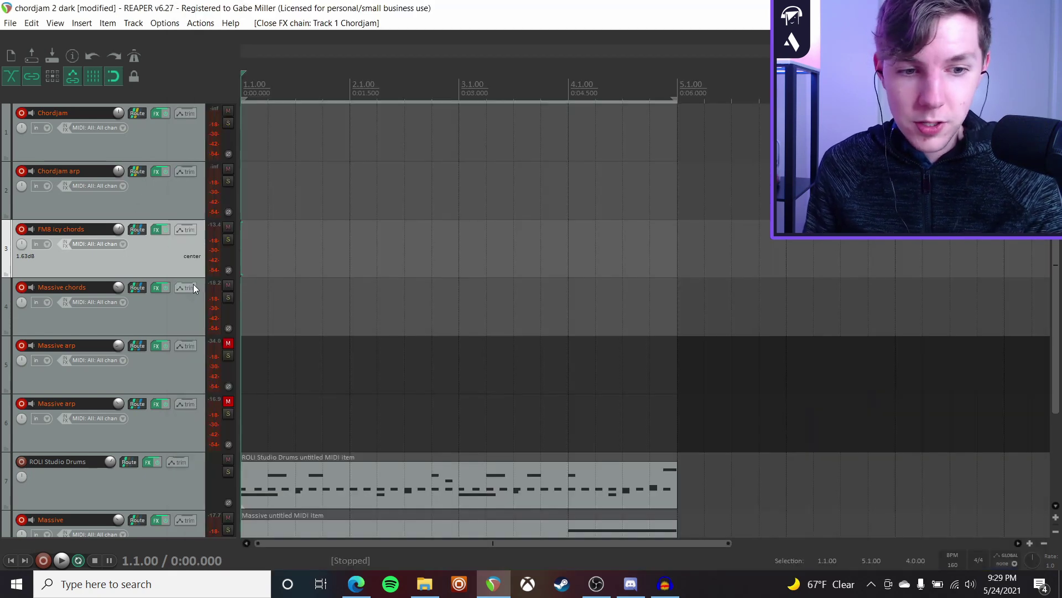
{"action": "left_click", "coordinate": [227, 240]}
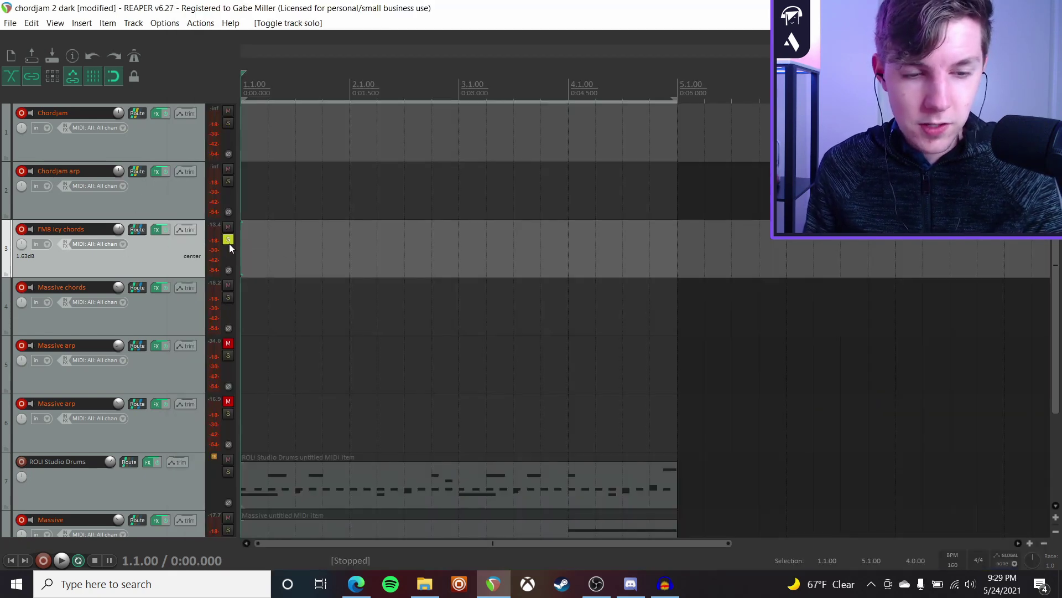
{"action": "key", "text": "space"}
{"action": "left_click", "coordinate": [159, 230]}
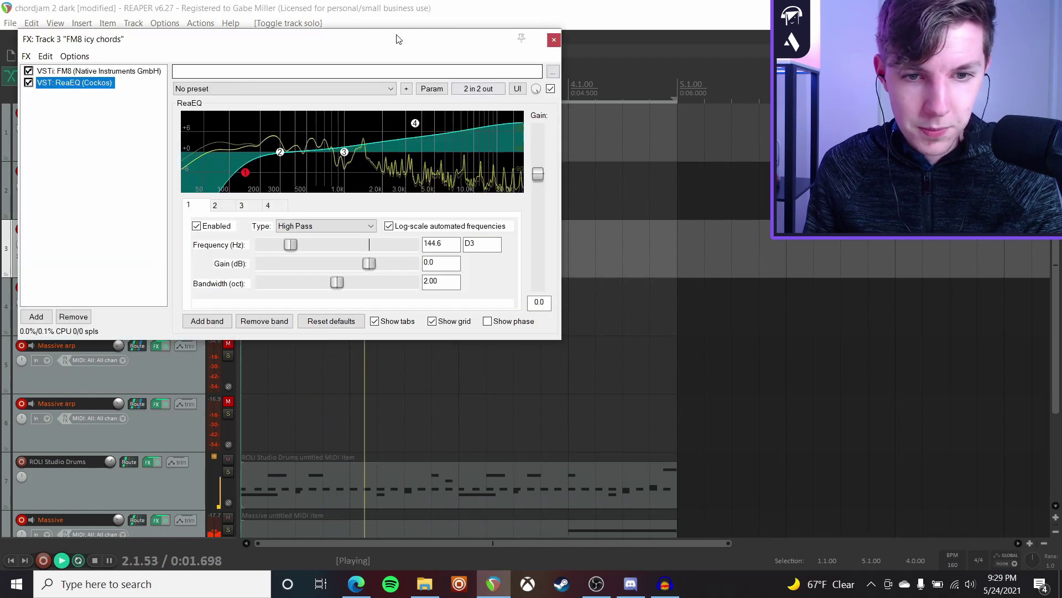
{"action": "left_click", "coordinate": [99, 71]}
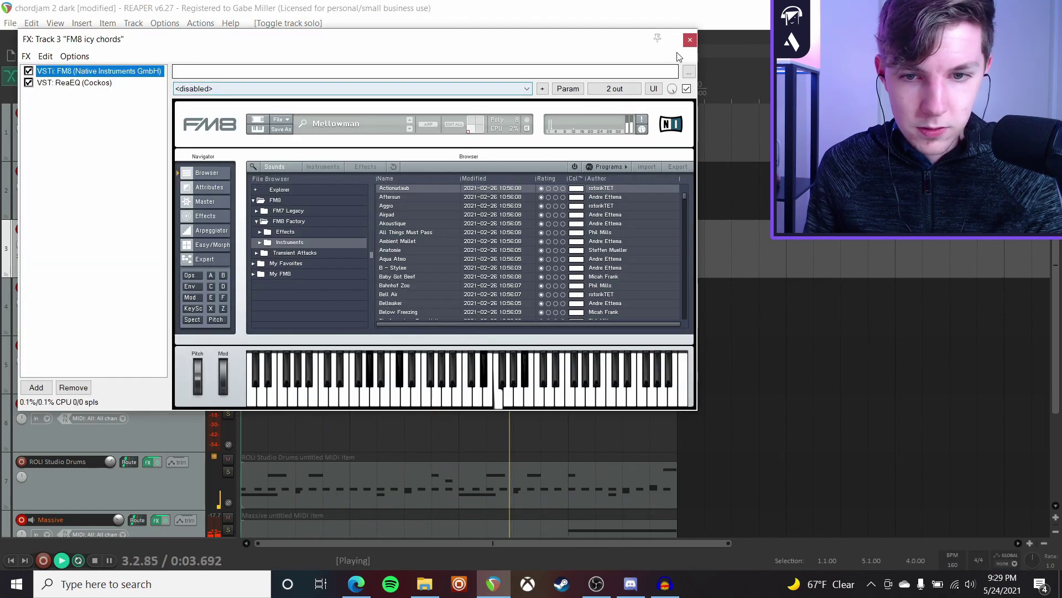
{"action": "left_click", "coordinate": [690, 39]}
{"action": "key", "text": "space"}
Solo the fm chords to process track instead of FM8 icy chords and play it while viewing its Spaced Out effect
{"action": "scroll", "coordinate": [122, 299], "scroll_direction": "down", "scroll_amount": 3}
{"action": "left_click", "coordinate": [228, 463]}
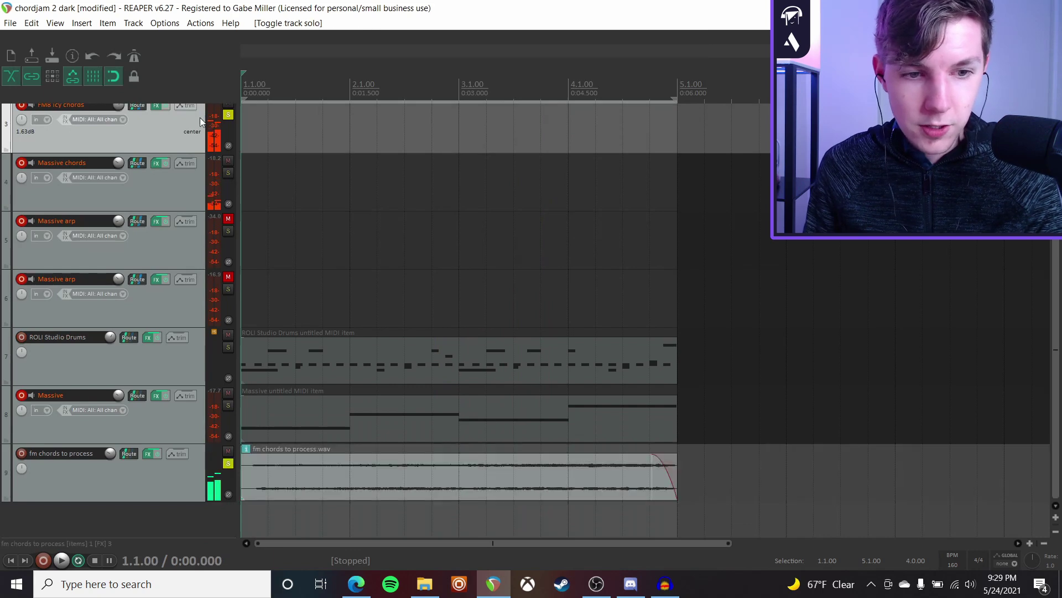
{"action": "left_click", "coordinate": [228, 115]}
{"action": "left_click", "coordinate": [151, 470]}
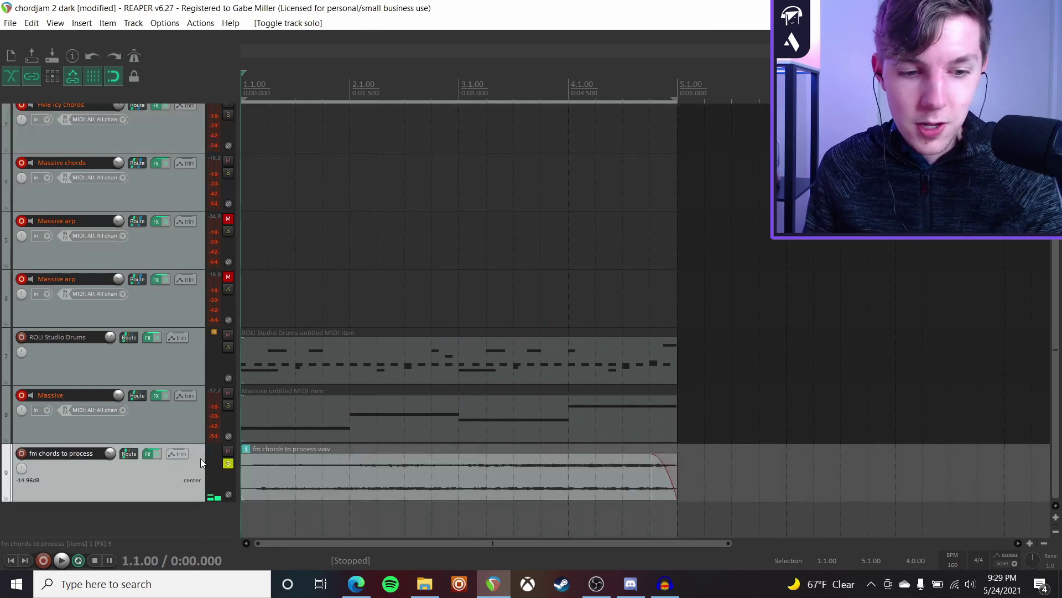
{"action": "left_click", "coordinate": [147, 453]}
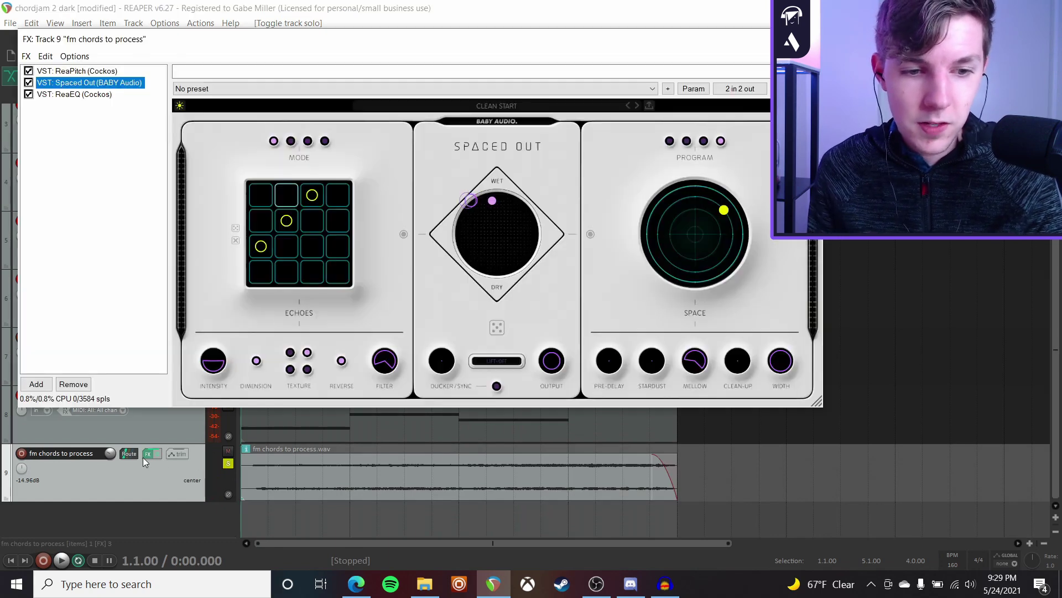
{"action": "key", "text": "space"}
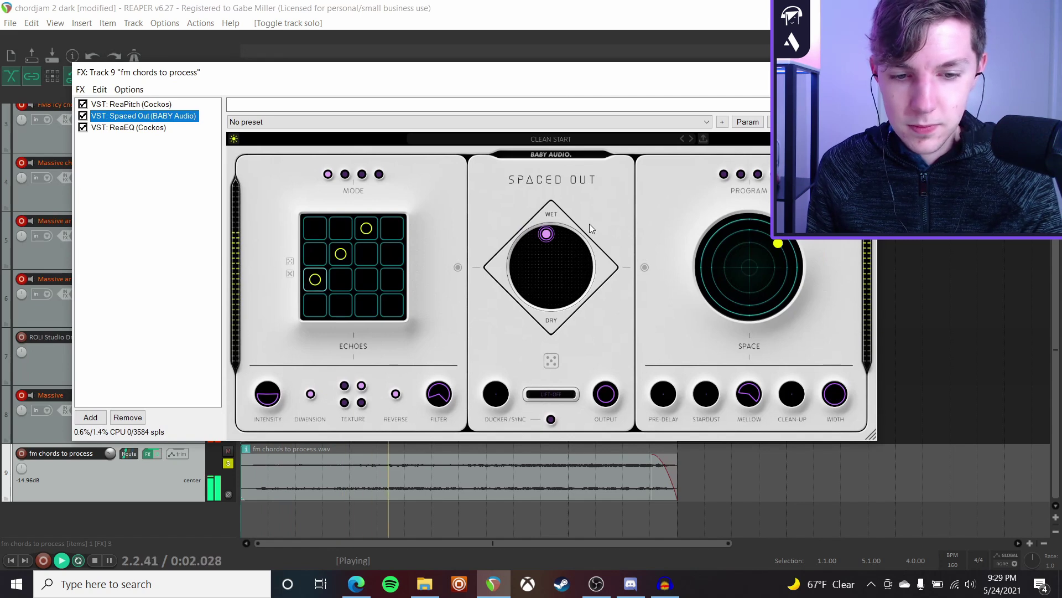
{"action": "key", "text": "Escape"}
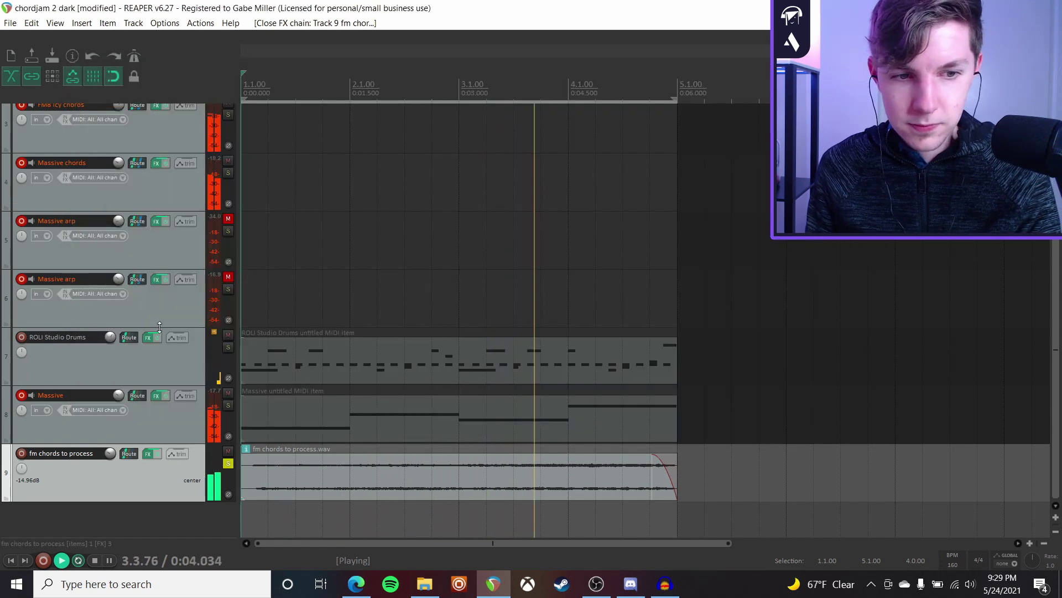
Audition FM8 icy chords together with the soloed fm chords to process track, ending with FM8 icy chords unsoloed
{"action": "left_click", "coordinate": [227, 115]}
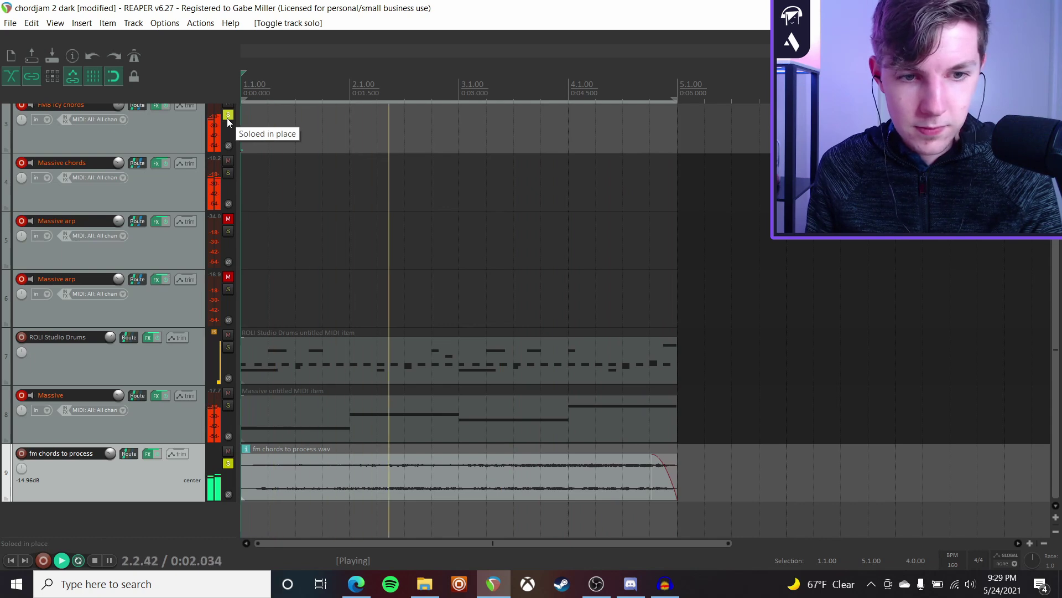
{"action": "key", "text": "space"}
{"action": "left_click", "coordinate": [228, 115]}
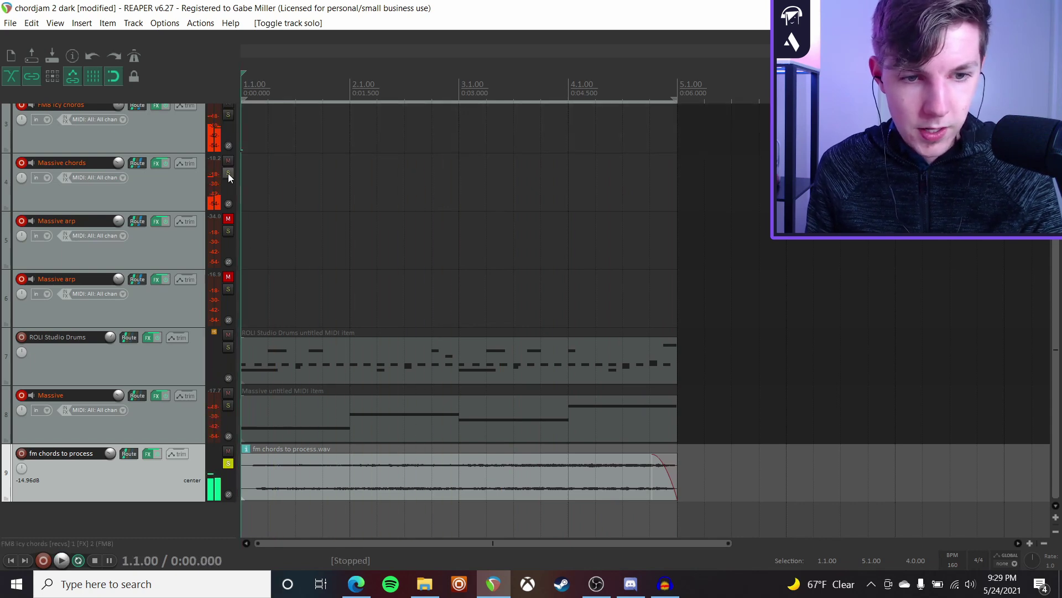
Audition the Massive chords track in solo, clearing the solo on fm chords to process
{"action": "left_click", "coordinate": [228, 172]}
{"action": "left_click", "coordinate": [228, 463]}
{"action": "scroll", "coordinate": [121, 307], "scroll_direction": "up", "scroll_amount": 1}
{"action": "key", "text": "space"}
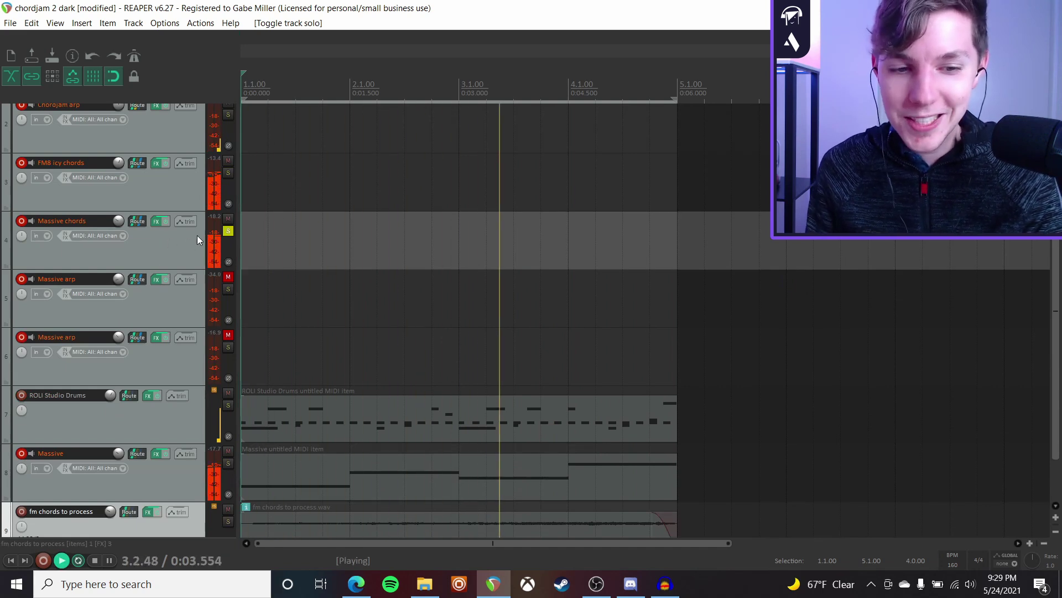
{"action": "key", "text": "space"}
{"action": "left_click", "coordinate": [228, 231]}
Audition the Massive track on track 8 in solo, adding ROLI Studio Drums during playback, and clear both solos
{"action": "scroll", "coordinate": [227, 332], "scroll_direction": "down", "scroll_amount": 1}
{"action": "left_click", "coordinate": [224, 412]}
{"action": "left_click", "coordinate": [228, 406]}
{"action": "key", "text": "space"}
{"action": "left_click", "coordinate": [228, 347]}
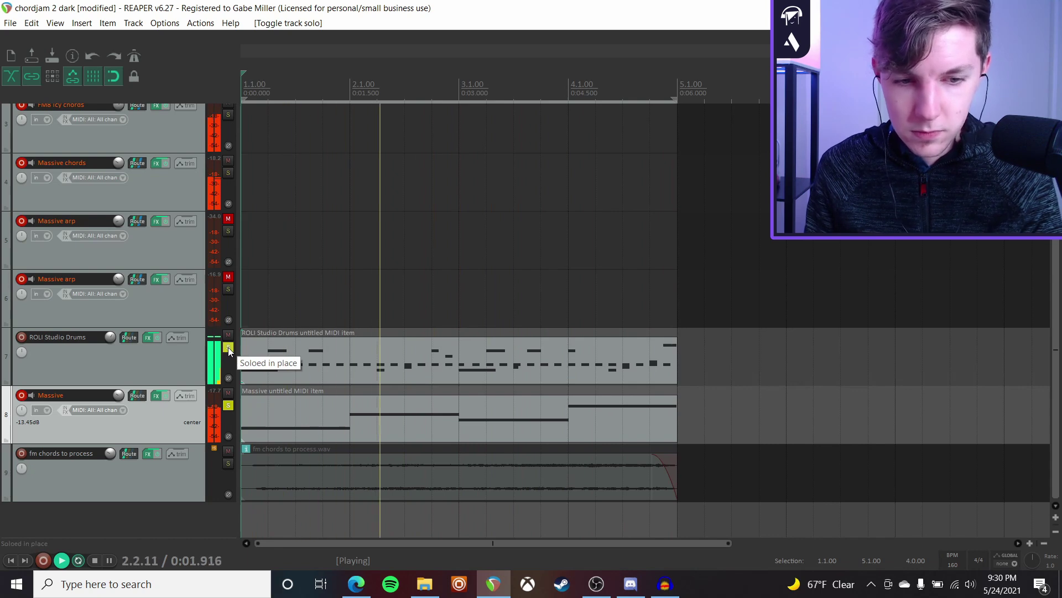
{"action": "left_click", "coordinate": [228, 347]}
{"action": "key", "text": "space"}
{"action": "left_click", "coordinate": [228, 407]}
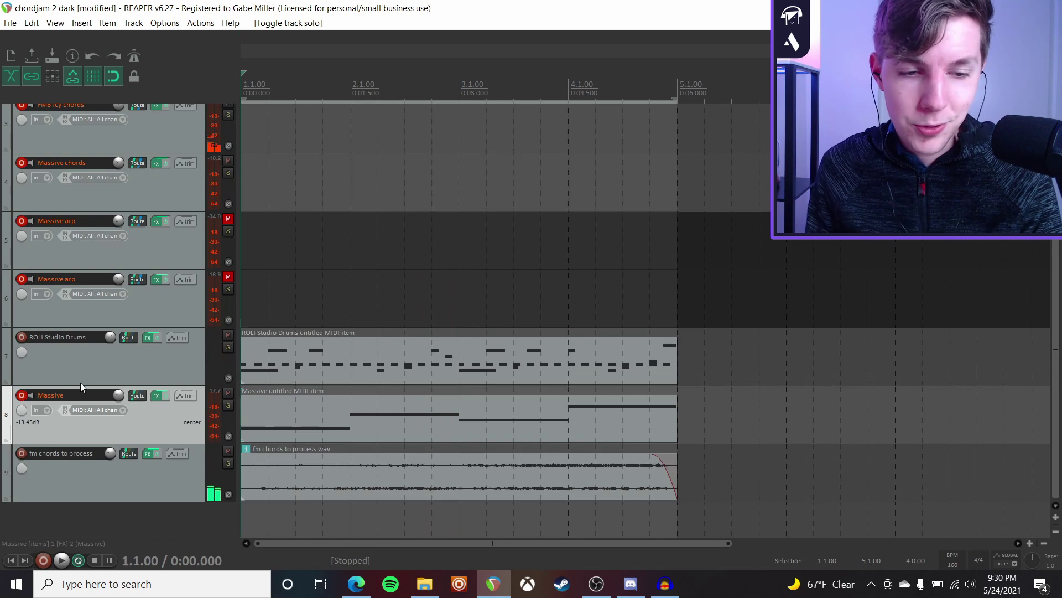
Unmute the Massive arp on track 6, keeping the Massive arp on track 5 muted
{"action": "left_click", "coordinate": [228, 218]}
{"action": "left_click", "coordinate": [228, 218]}
{"action": "left_click", "coordinate": [228, 276]}
Audition the Massive arp on track 6 in solo and clear its solo
{"action": "left_click", "coordinate": [228, 289]}
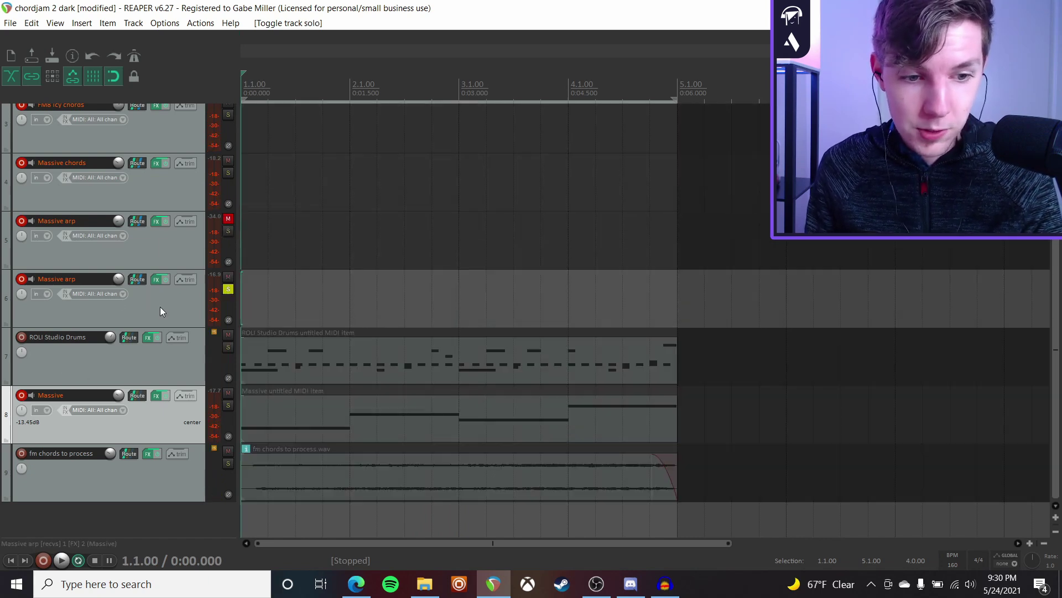
{"action": "left_click", "coordinate": [164, 307]}
{"action": "key", "text": "space"}
{"action": "scroll", "coordinate": [175, 304], "scroll_direction": "up", "scroll_amount": 1}
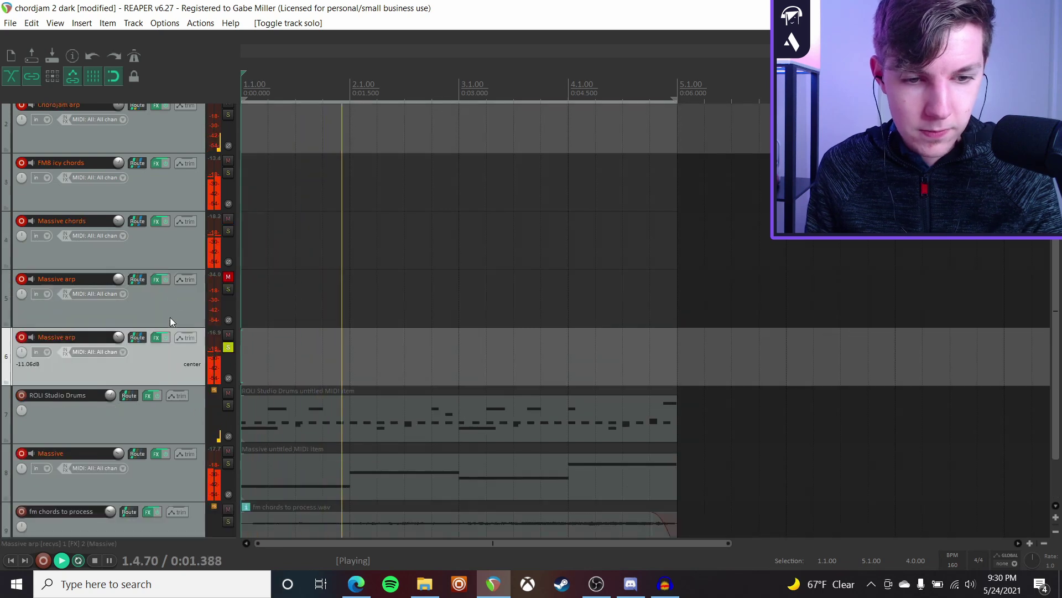
{"action": "key", "text": "space"}
{"action": "left_click", "coordinate": [228, 347]}
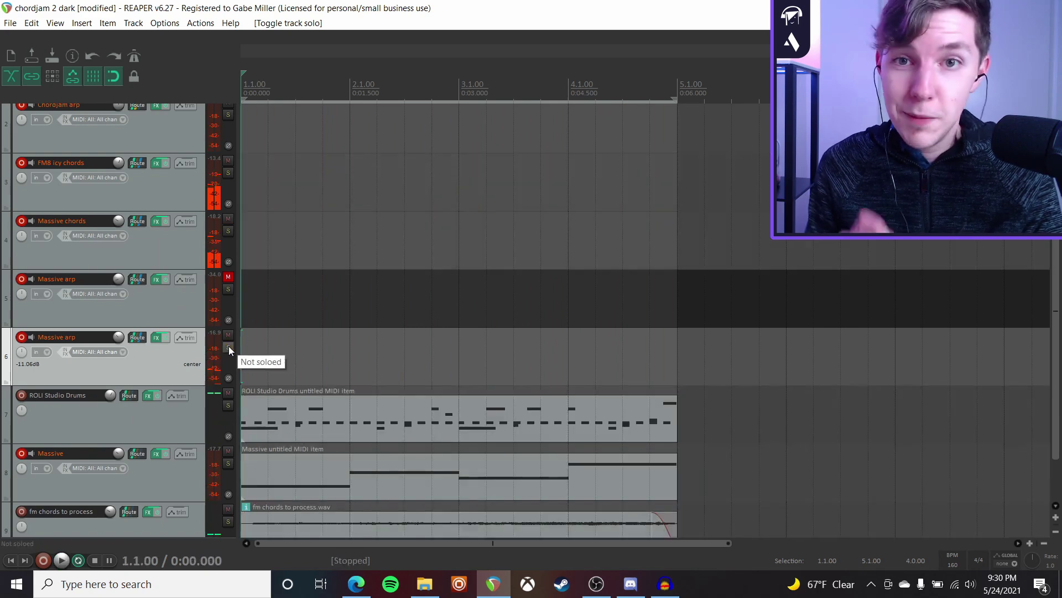
Examine the chord sequence and arpeggiator settings in the Chordjam arp track's plugin, and close its window
{"action": "scroll", "coordinate": [143, 310], "scroll_direction": "up", "scroll_amount": 2}
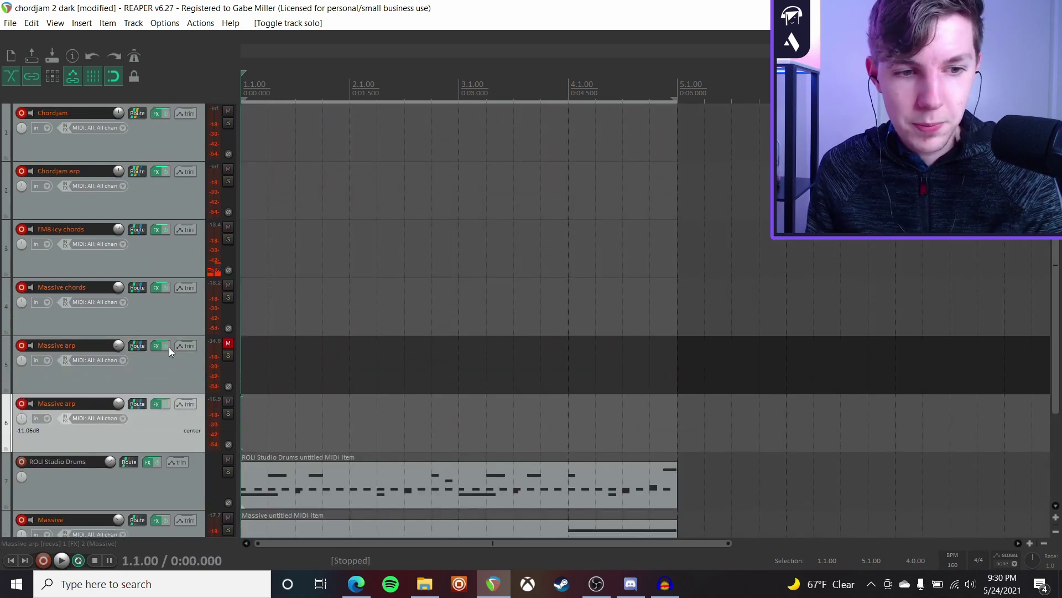
{"action": "left_click", "coordinate": [155, 198]}
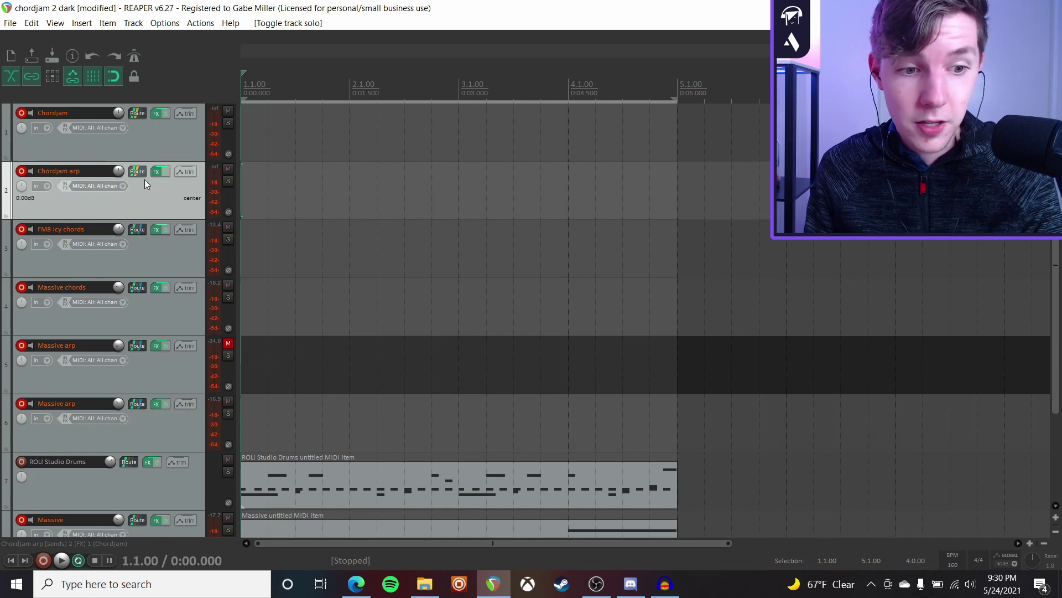
{"action": "left_click", "coordinate": [156, 172]}
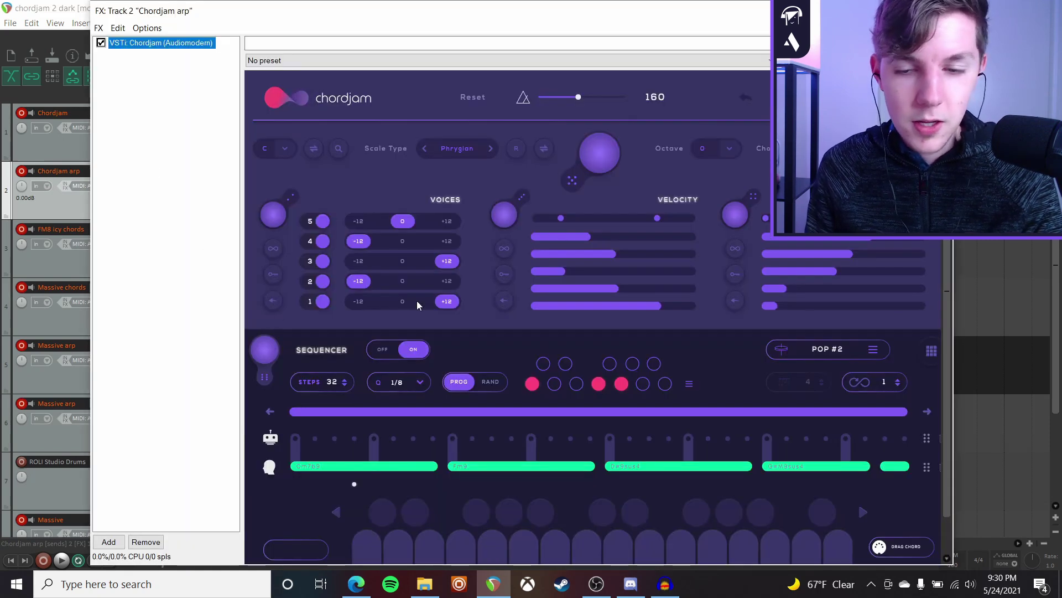
{"action": "left_click_drag", "start_coordinate": [581, 4], "coordinate": [599, 7]}
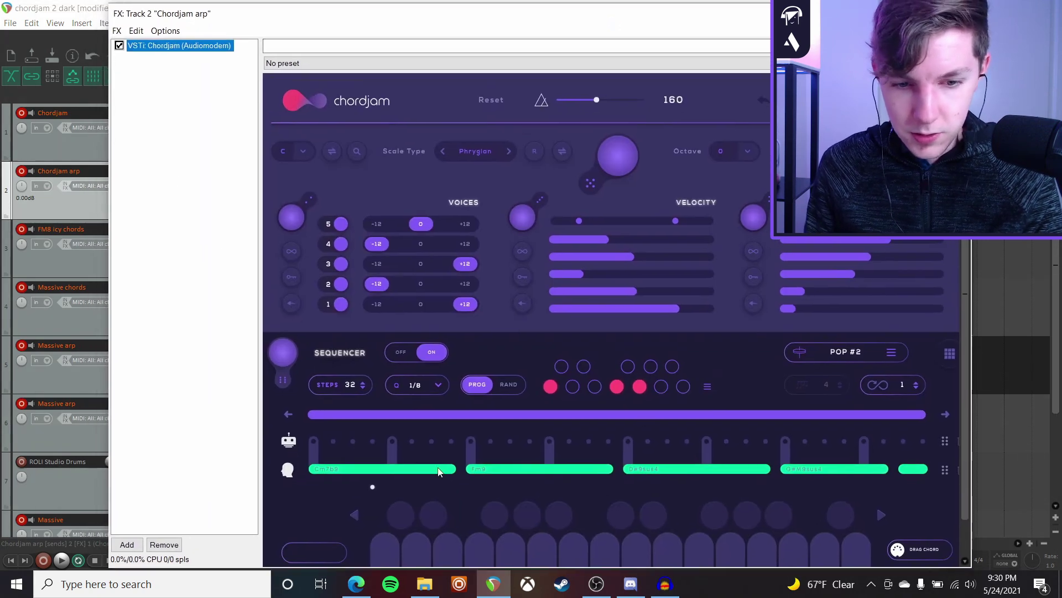
{"action": "left_click", "coordinate": [385, 471]}
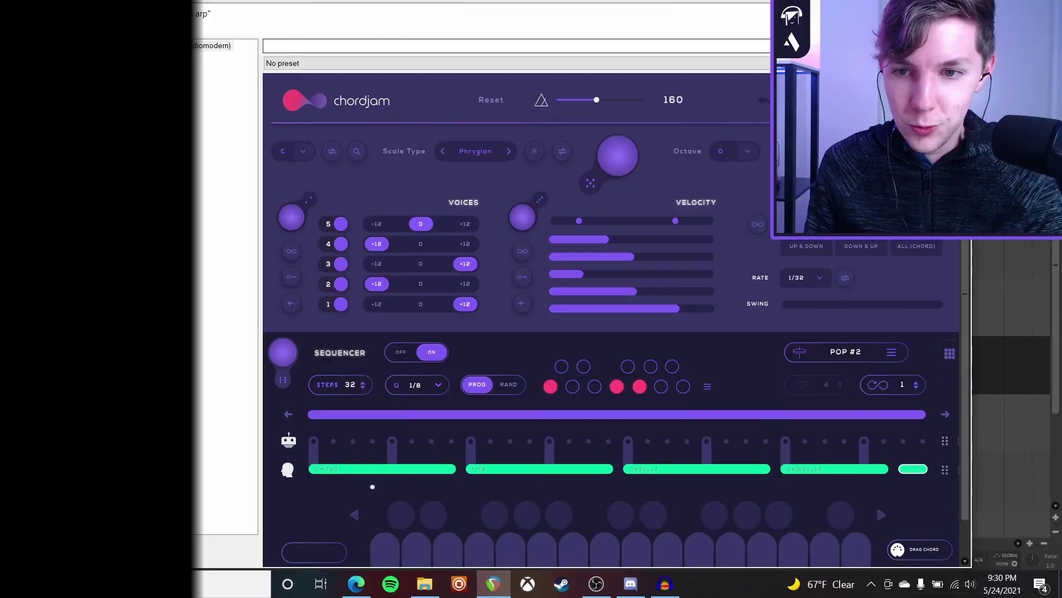
{"action": "key", "text": "Escape"}
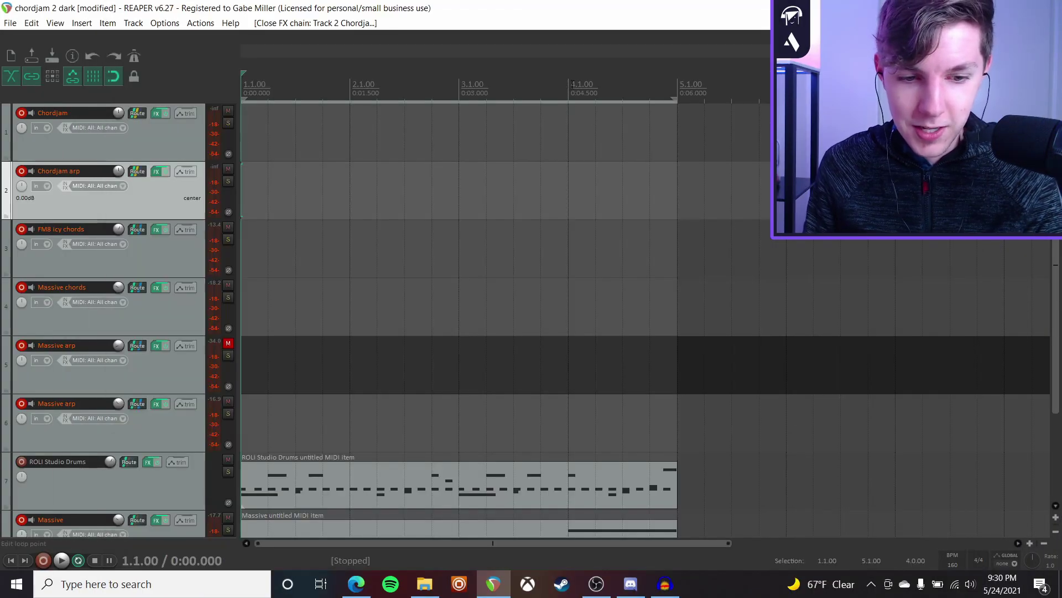
Start playback from bar 4 and solo both Massive arp tracks
{"action": "left_click", "coordinate": [573, 84]}
{"action": "key", "text": "space"}
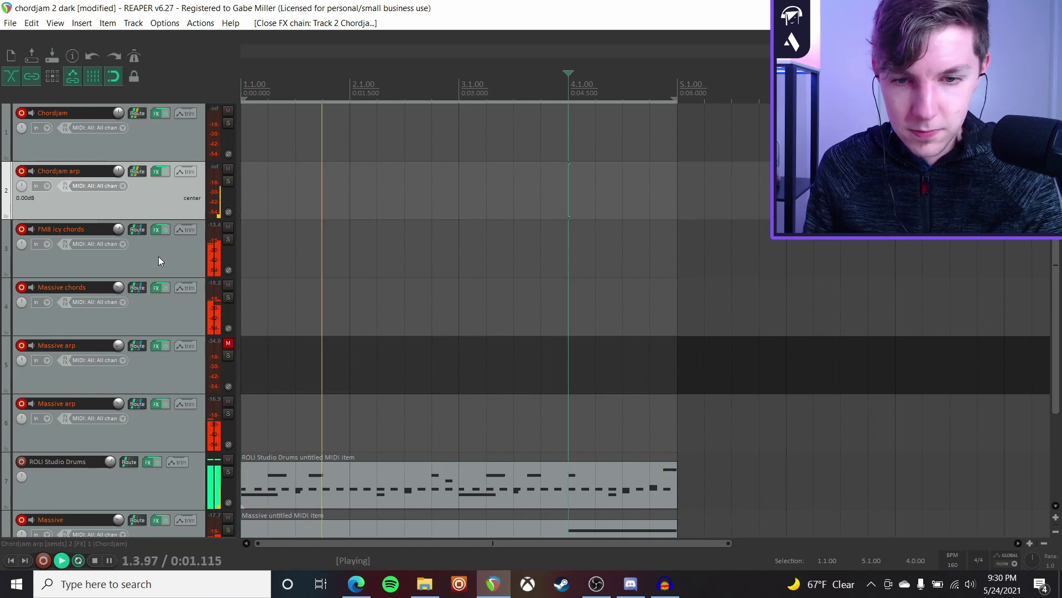
{"action": "left_click", "coordinate": [228, 414]}
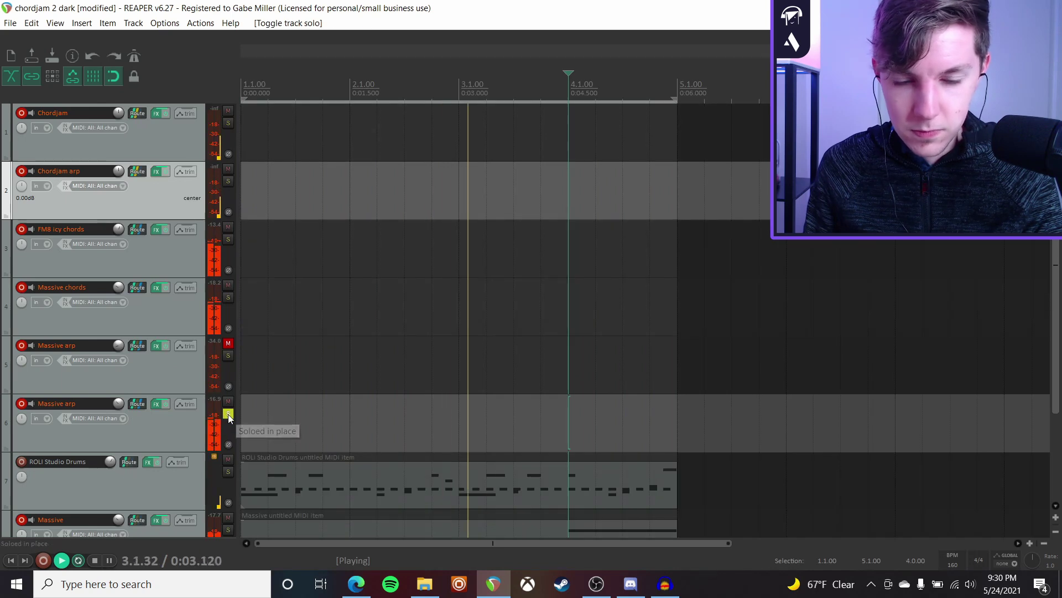
{"action": "left_click", "coordinate": [228, 357]}
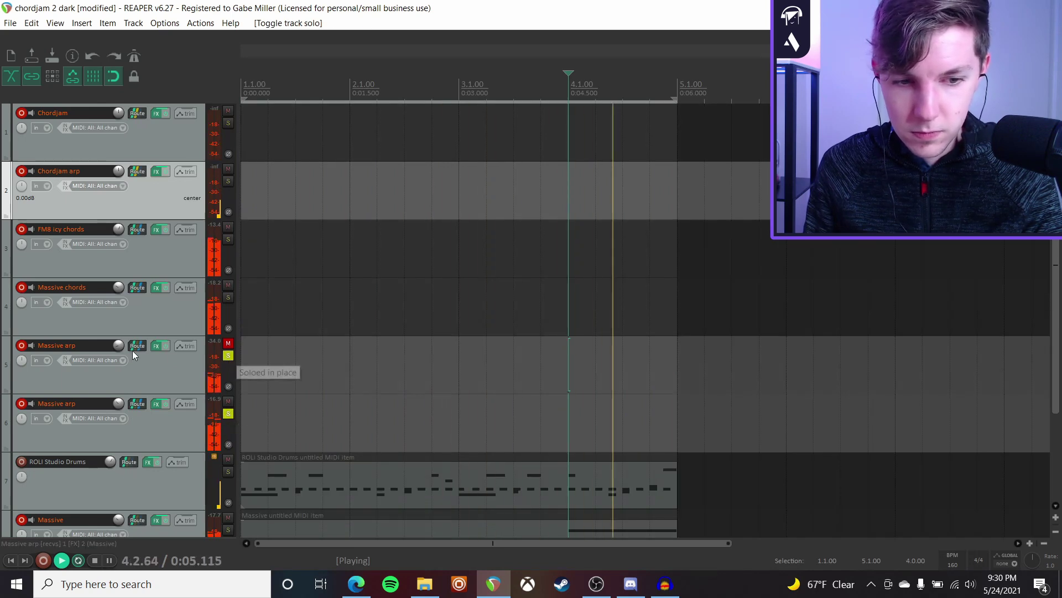
Clear the solo on both Massive arp tracks and stop playback
{"action": "scroll", "coordinate": [118, 346], "scroll_direction": "up", "scroll_amount": 2}
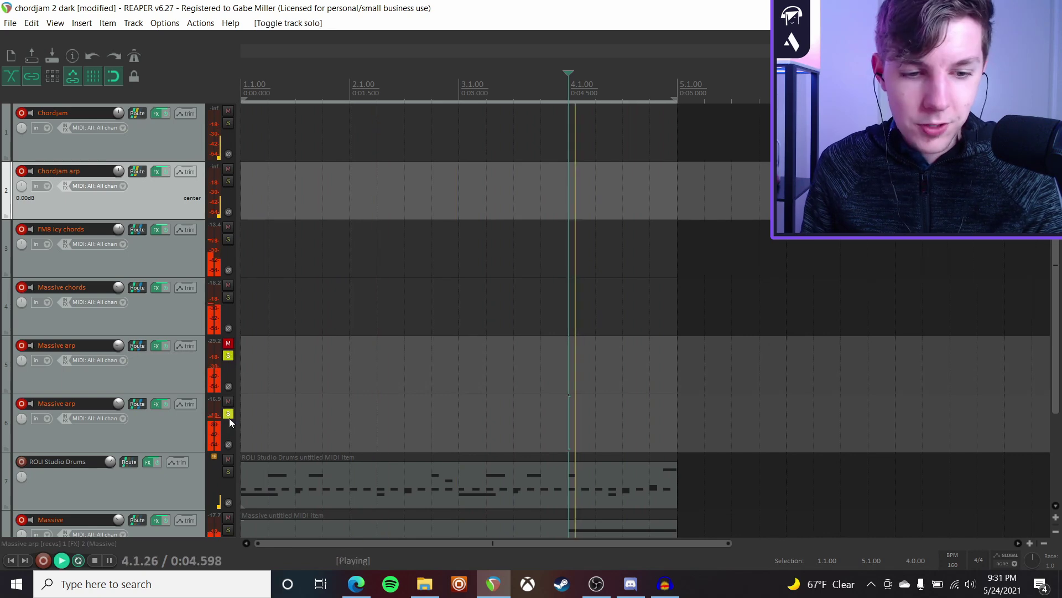
{"action": "left_click", "coordinate": [229, 415]}
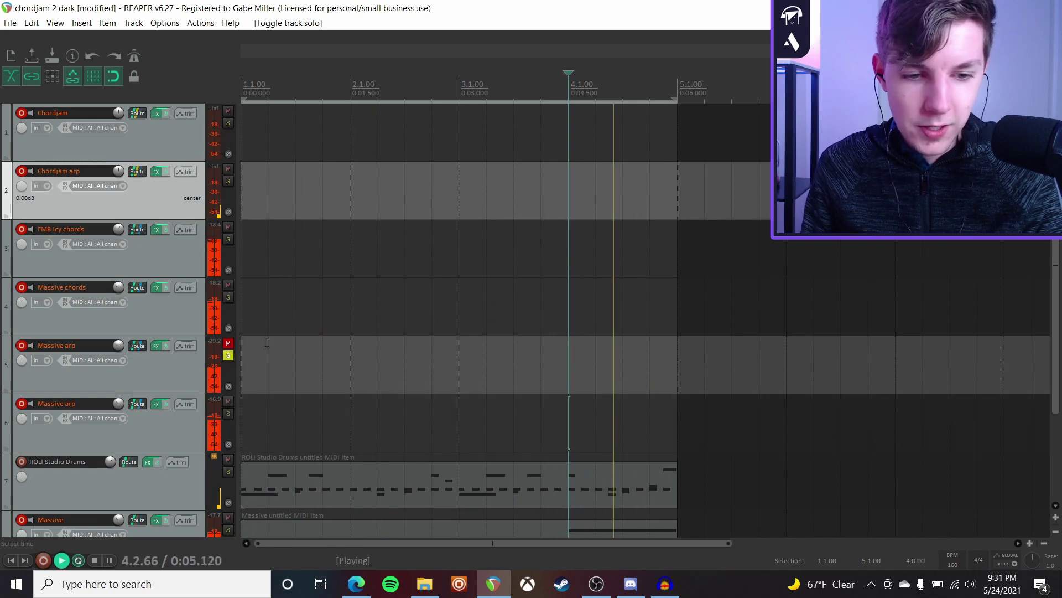
{"action": "left_click", "coordinate": [228, 355]}
{"action": "key", "text": "space"}
{"action": "scroll", "coordinate": [176, 294], "scroll_direction": "down", "scroll_amount": 1}
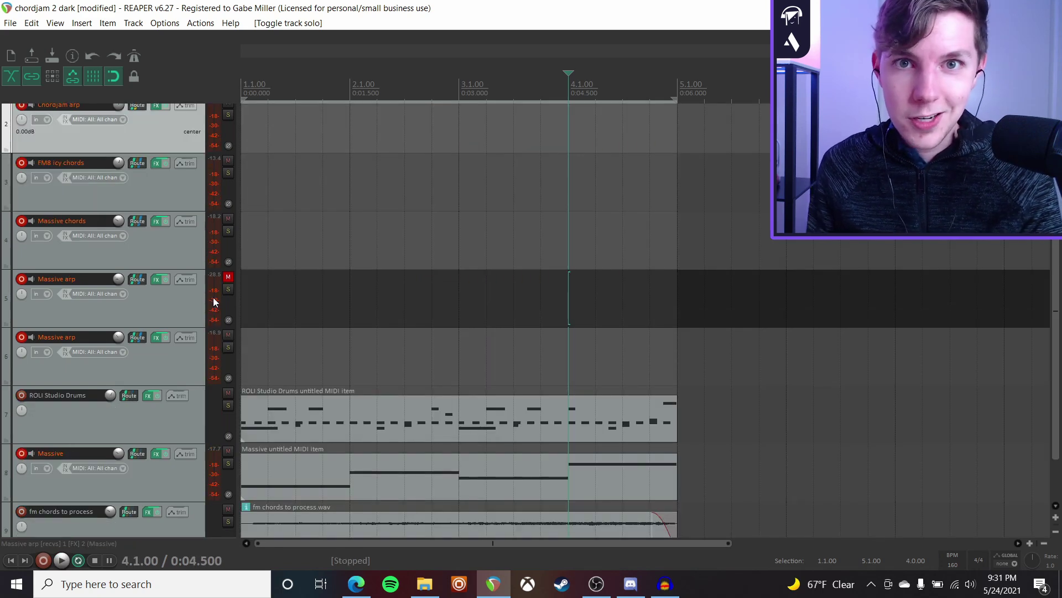
{"action": "scroll", "coordinate": [150, 283], "scroll_direction": "up", "scroll_amount": 1}
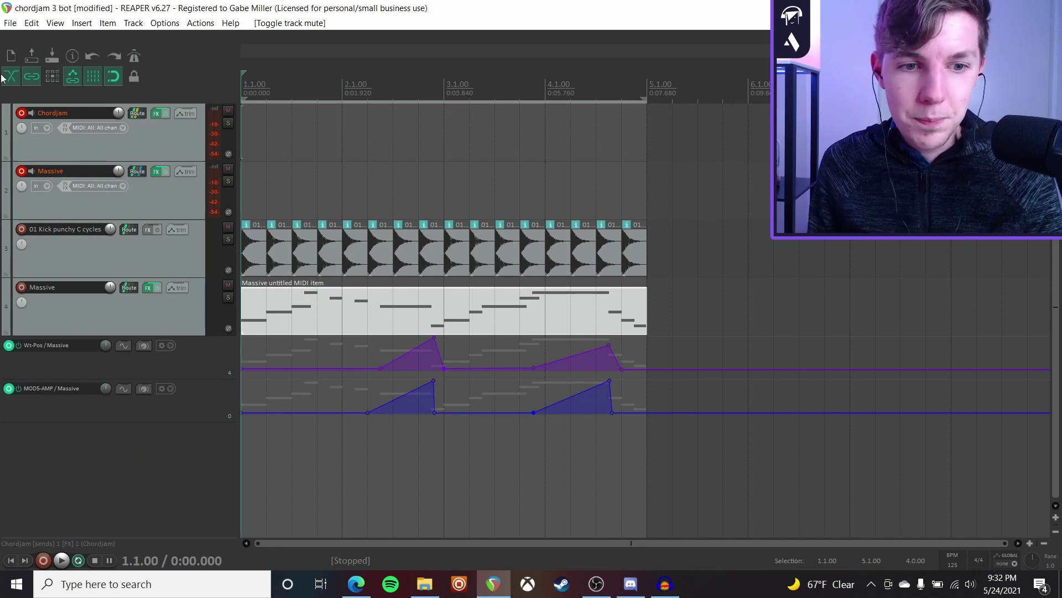
Open the Chordjam plugin on track 1 and examine its sequencer settings and pattern preset list, keeping Future #1
{"action": "left_click", "coordinate": [172, 149]}
{"action": "left_click", "coordinate": [157, 113]}
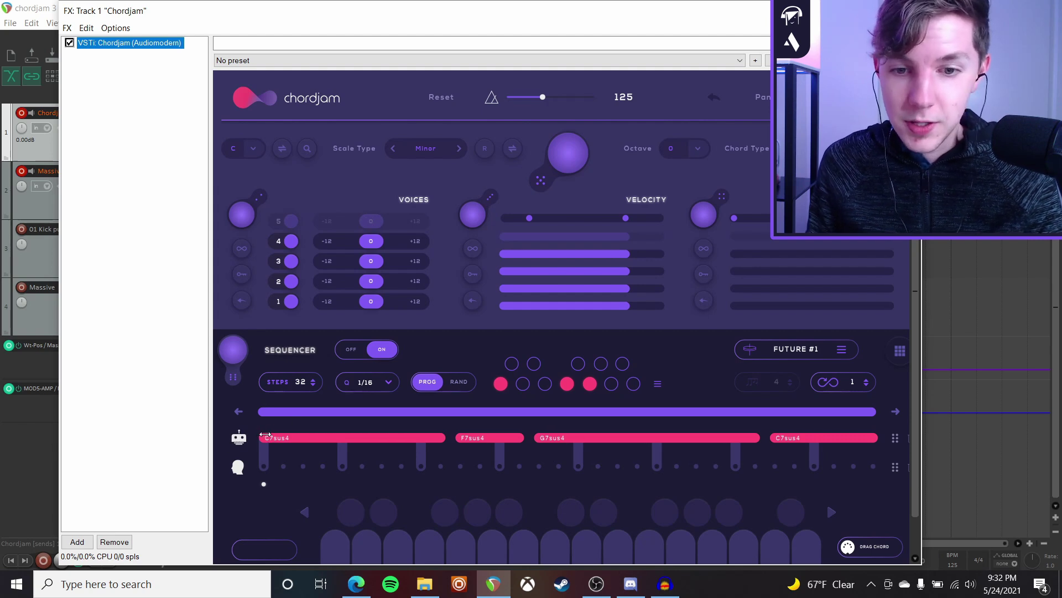
{"action": "left_click_drag", "start_coordinate": [566, 3], "coordinate": [710, 13]}
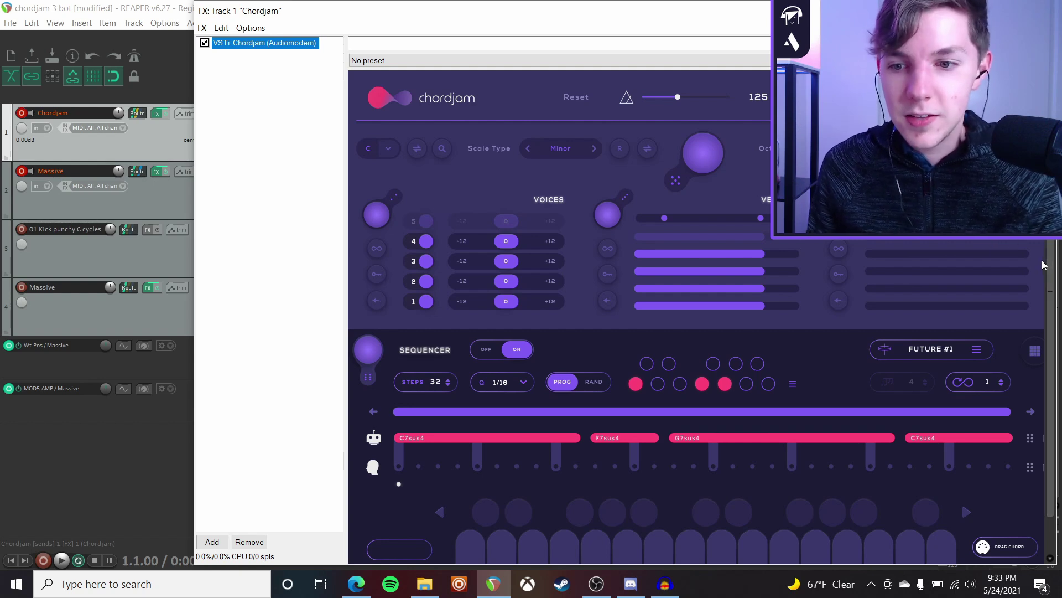
{"action": "left_click_drag", "start_coordinate": [1046, 265], "coordinate": [1053, 280]}
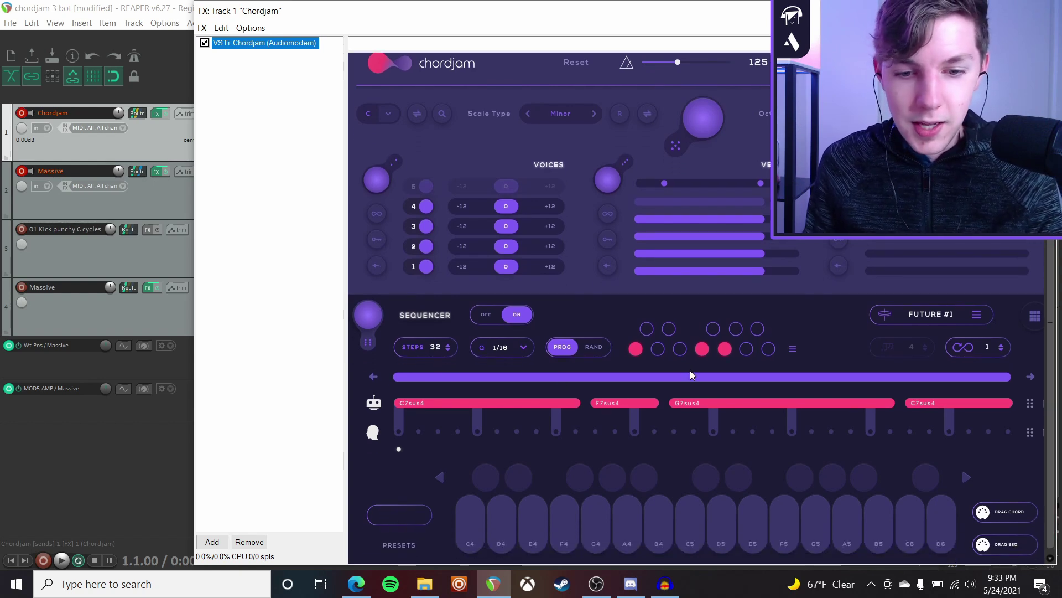
{"action": "left_click", "coordinate": [527, 410]}
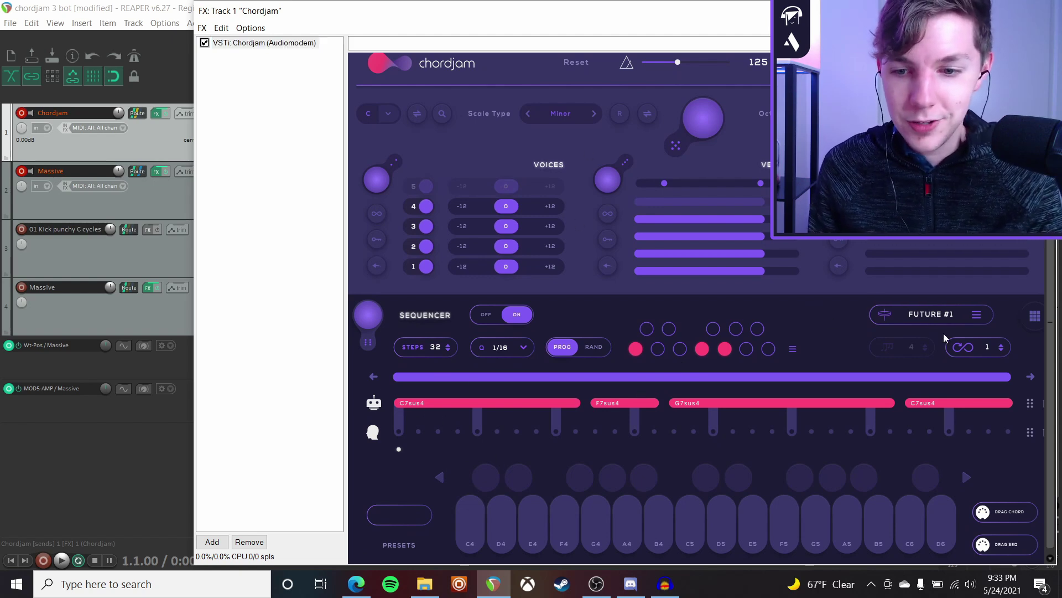
{"action": "left_click", "coordinate": [935, 313]}
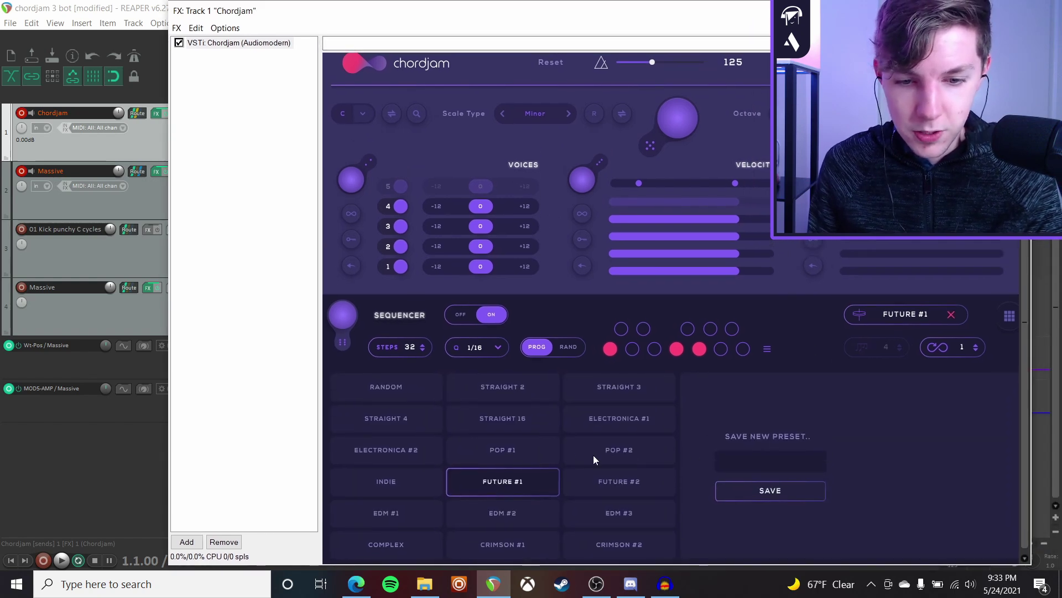
{"action": "left_click", "coordinate": [929, 311]}
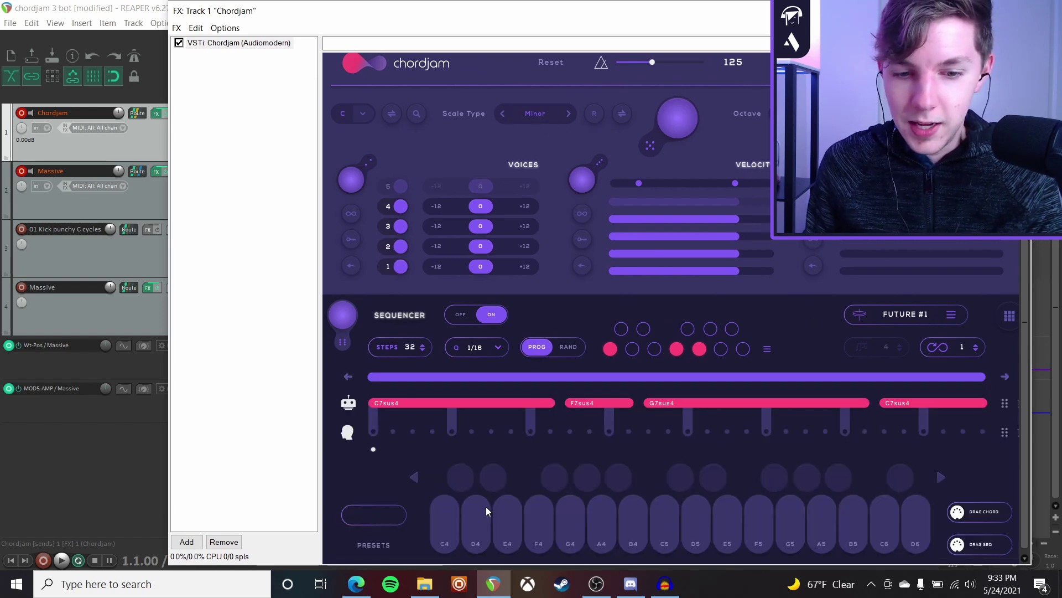
Play the project while watching the Chordjam sequencer and keyboard, stop playback, and close the plugin window
{"action": "left_click_drag", "start_coordinate": [602, 11], "coordinate": [706, 44]}
{"action": "key", "text": "space"}
{"action": "left_click_drag", "start_coordinate": [526, 49], "coordinate": [404, 19]}
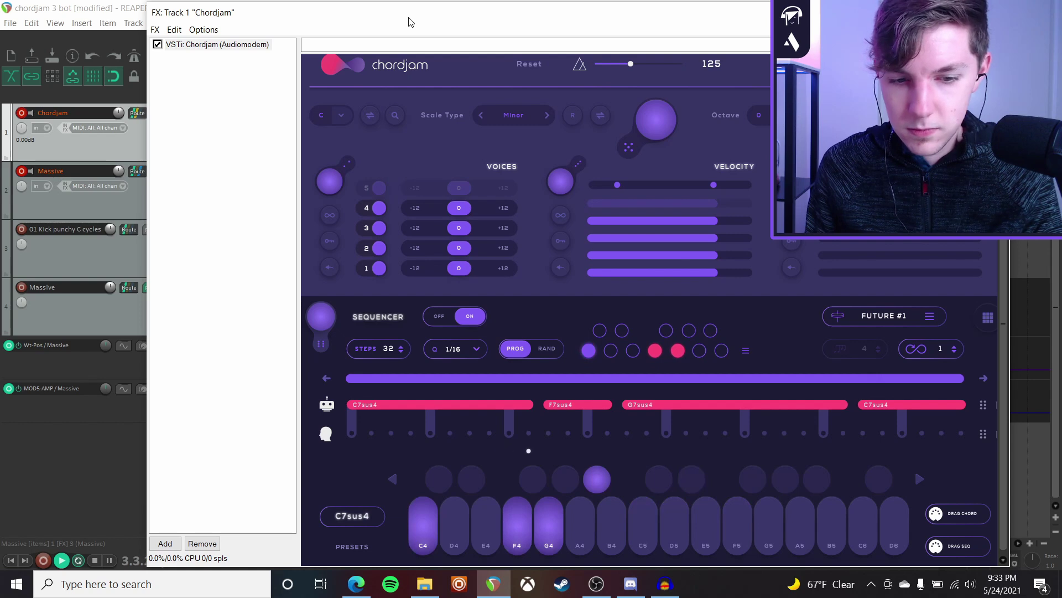
{"action": "key", "text": "space"}
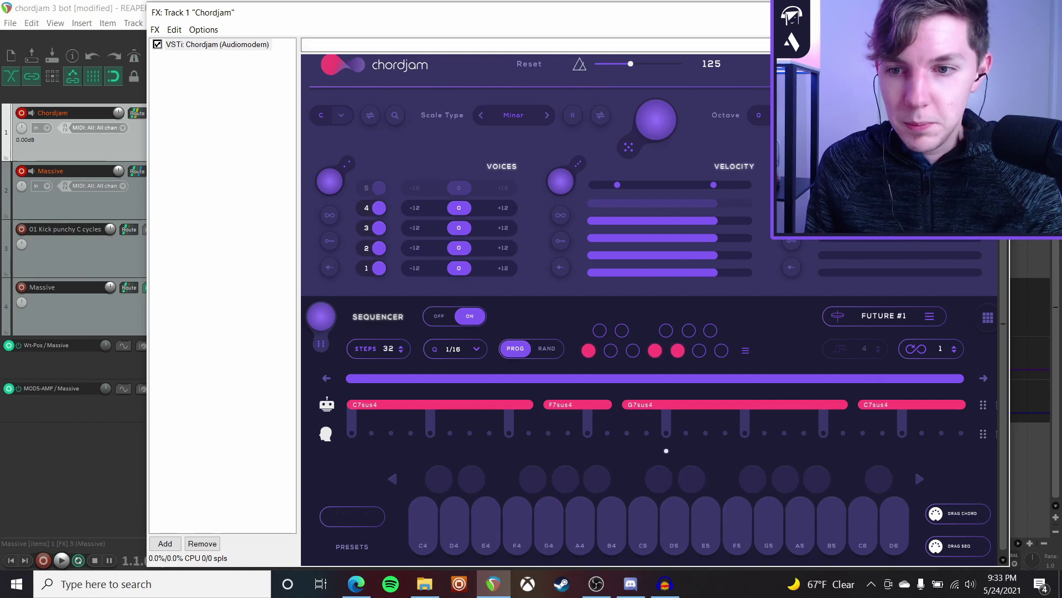
{"action": "key", "text": "Escape"}
Unmute the Massive track on track 4, then play all tracks together from bar 1 and stop
{"action": "left_click", "coordinate": [228, 286]}
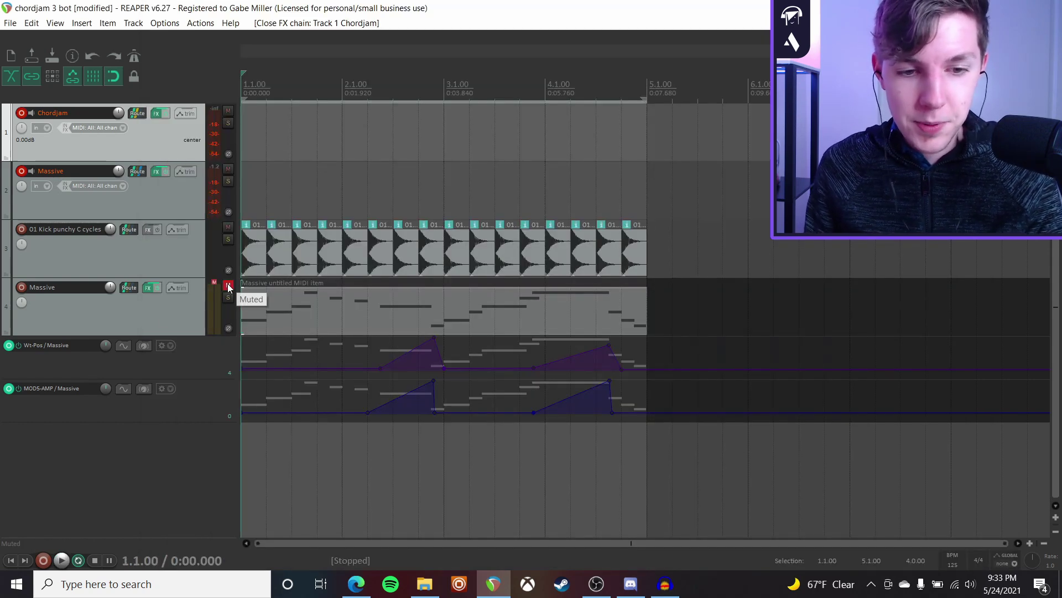
{"action": "left_click", "coordinate": [228, 285]}
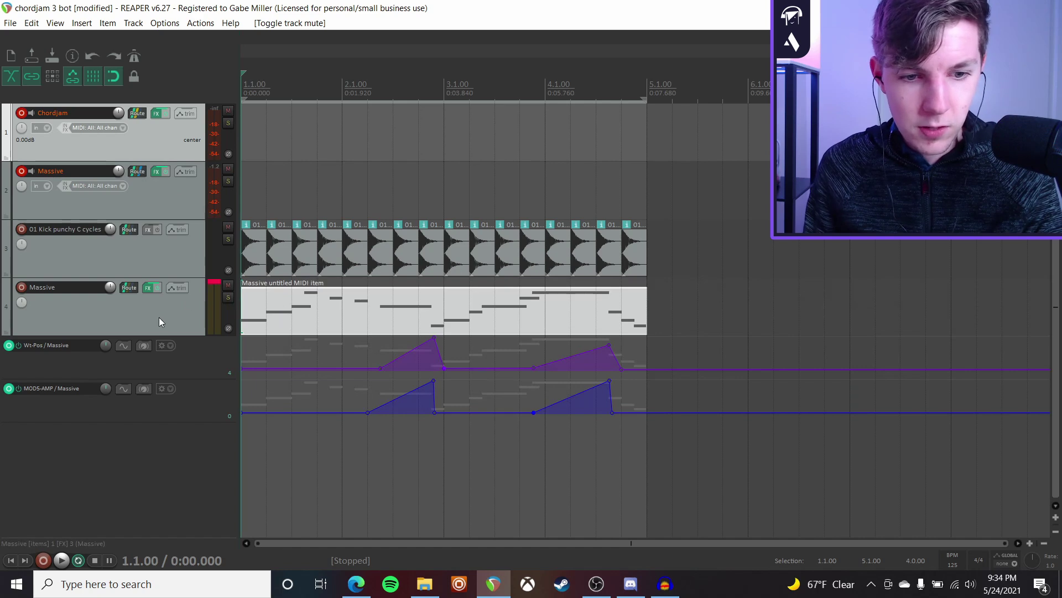
{"action": "key", "text": "space"}
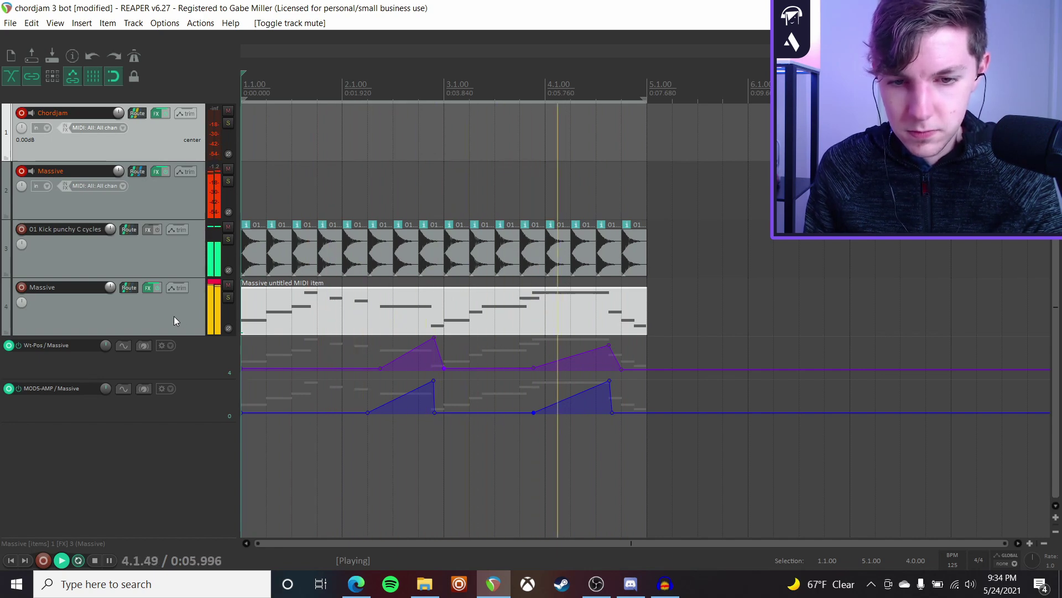
{"action": "key", "text": "space"}
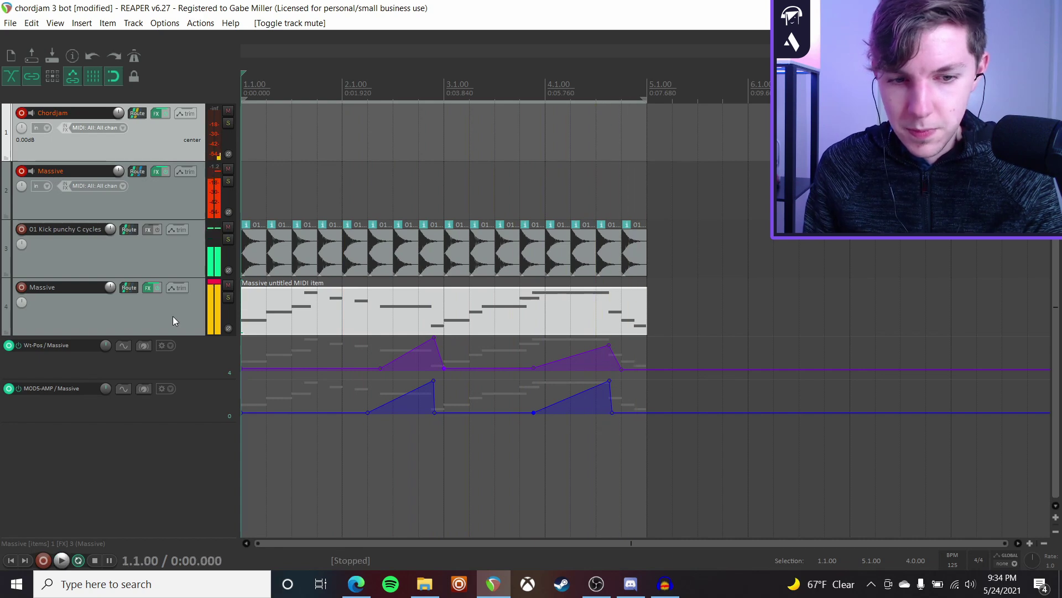